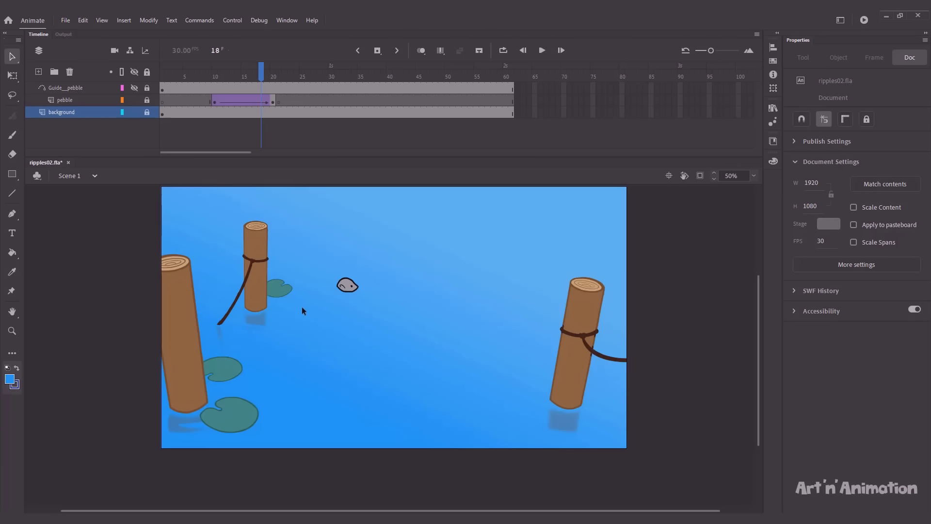
Step: Create a layer named splash above the pebble guide layer and insert a blank keyframe in it at frame 20
mouse_move(261, 79)
mouse_down()
mouse_move(204, 78)
mouse_move(303, 81)
mouse_move(242, 84)
mouse_move(271, 89)
mouse_up()
click(38, 72)
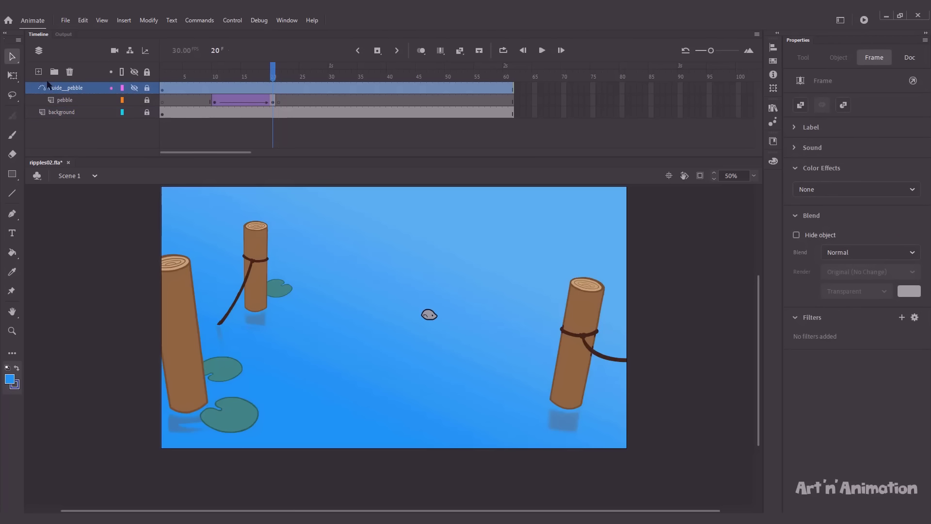
double_click(63, 88)
text(spla)
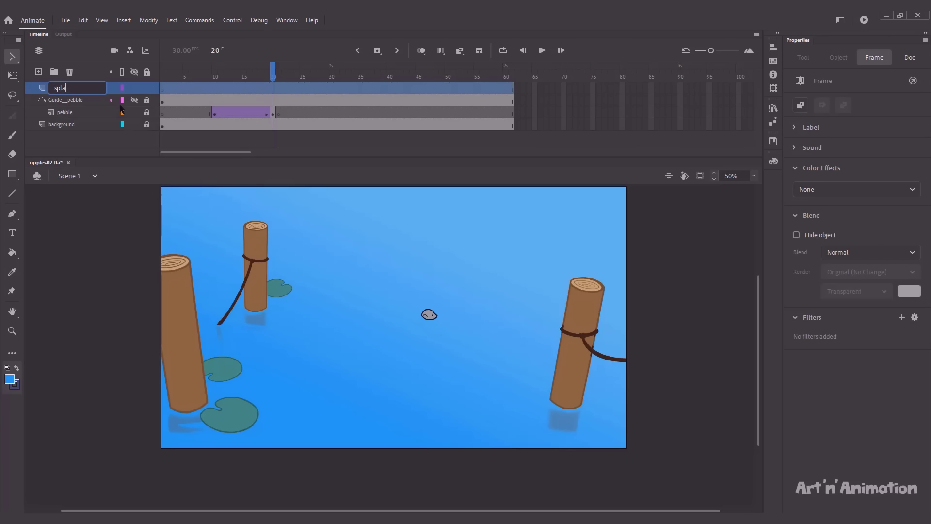
text(sh)
key(Return)
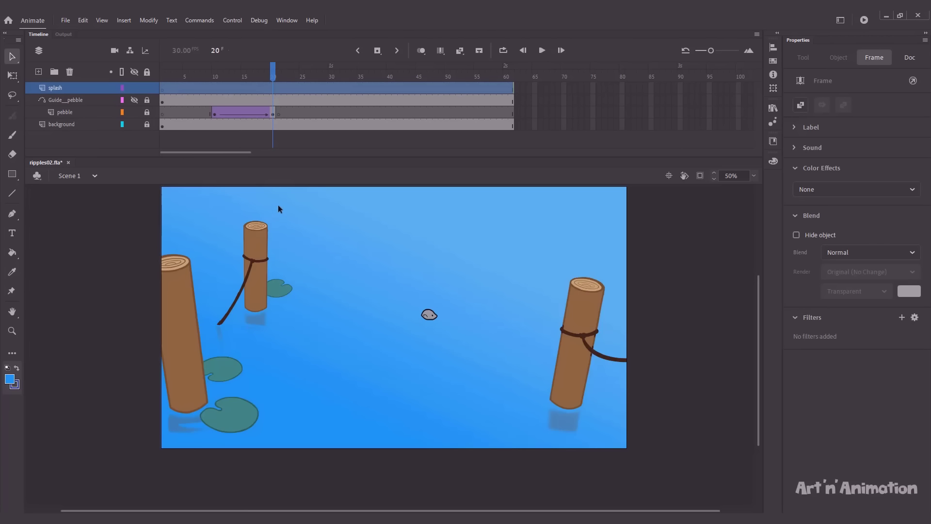
click(273, 88)
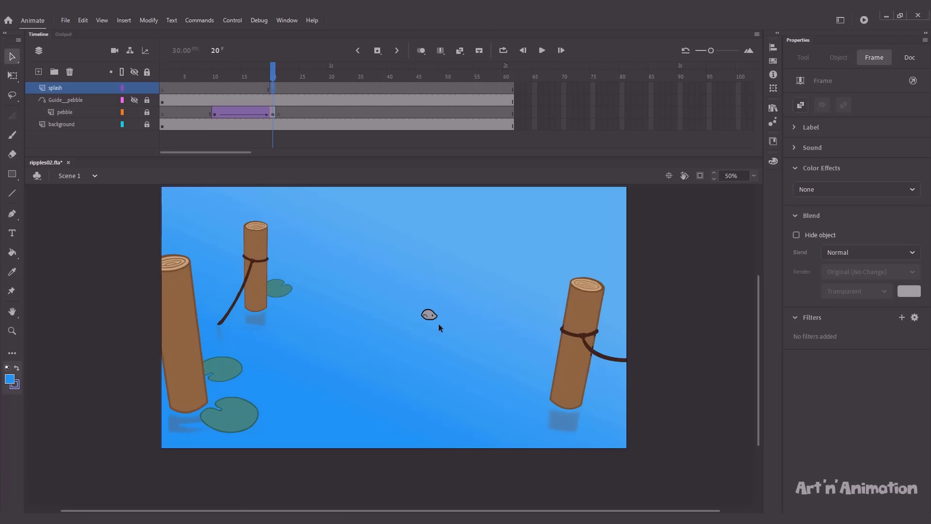
Step: Activate the Brush tool for drawing on the splash layer around the pebble at frame 20
key(ctrl+1)
drag(474, 361, 436, 323)
key(b)
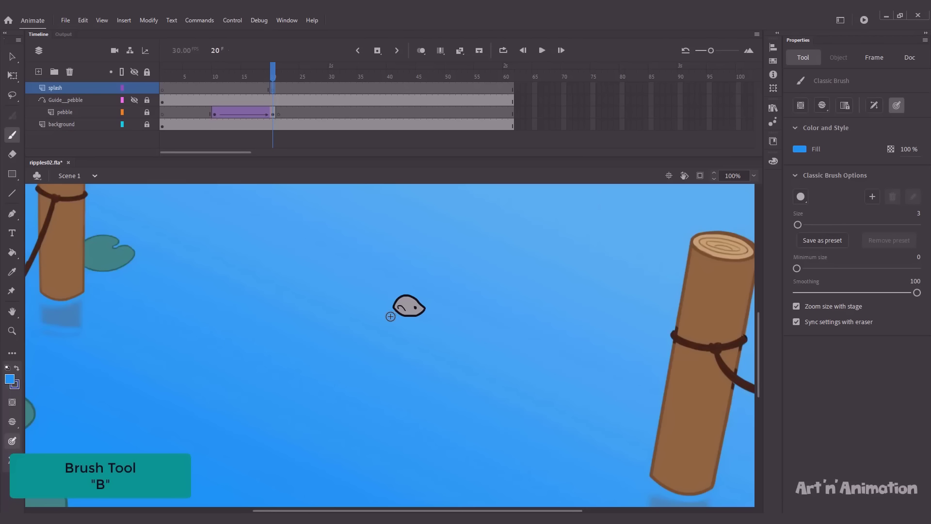
drag(391, 317, 436, 315)
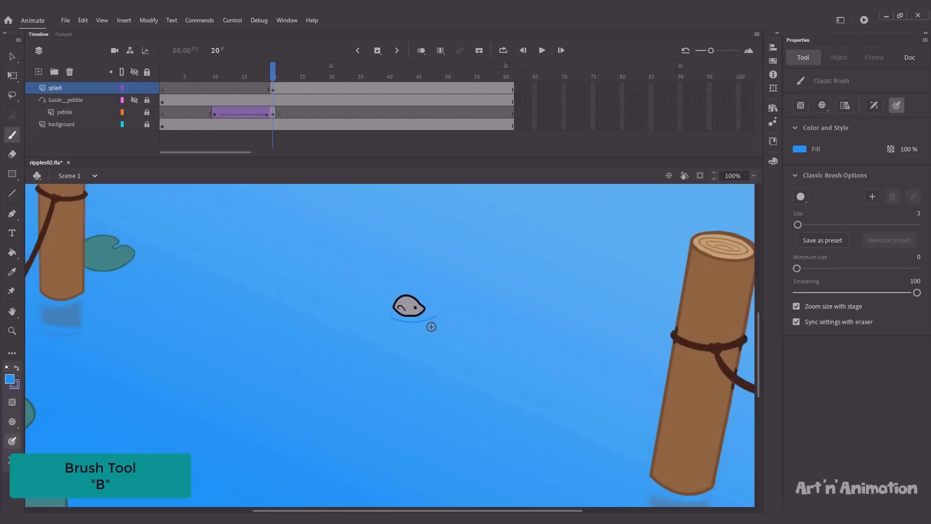
key(ctrl+z)
drag(388, 318, 418, 314)
key(ctrl+z)
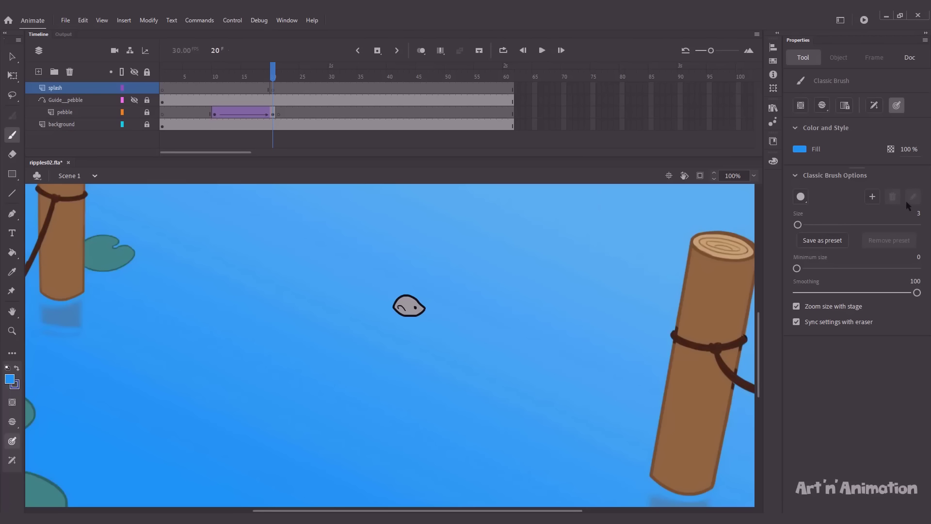
Step: Set the brush size to 6
click(918, 213)
text(6)
key(Return)
Step: Draw a crown-shaped splash outline around the pebble at frame 20, with a wavy inner rim line
drag(392, 320, 424, 320)
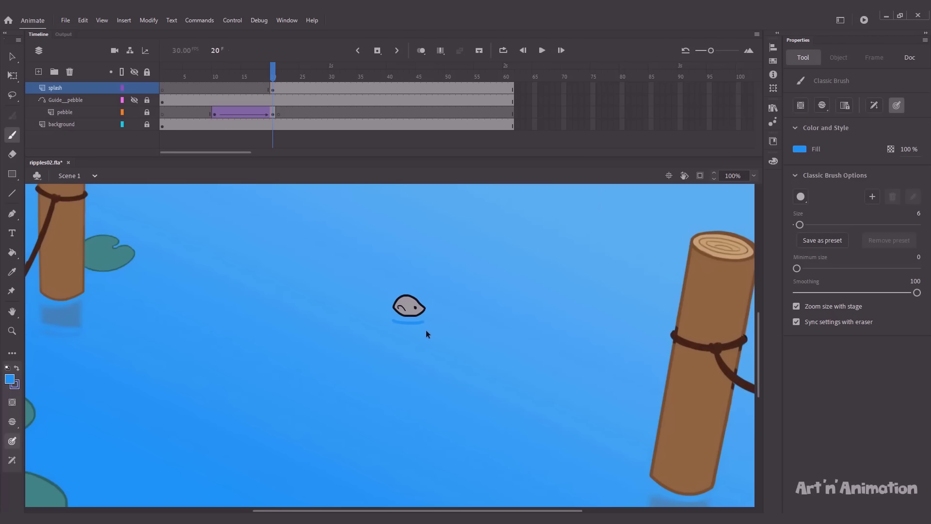
key(ctrl+equal)
scroll(427, 339, up, 3)
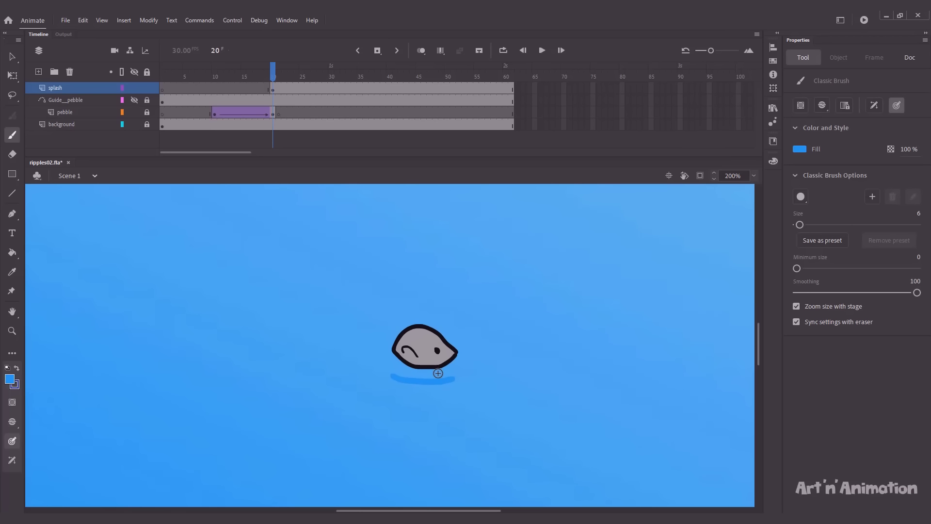
key(ctrl+z)
drag(391, 371, 459, 369)
mouse_move(390, 373)
mouse_down()
mouse_move(376, 345)
mouse_move(388, 307)
mouse_move(459, 303)
mouse_move(485, 332)
mouse_move(460, 368)
mouse_up()
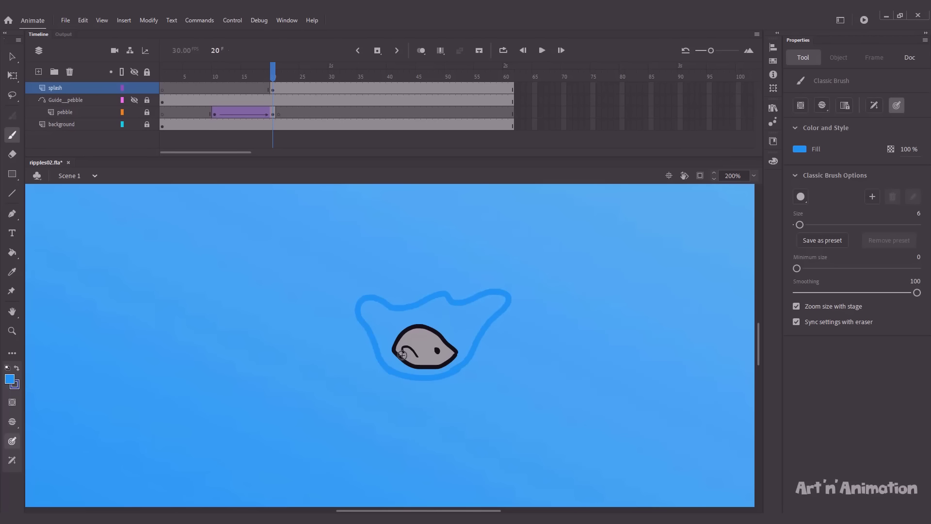
drag(378, 316, 474, 319)
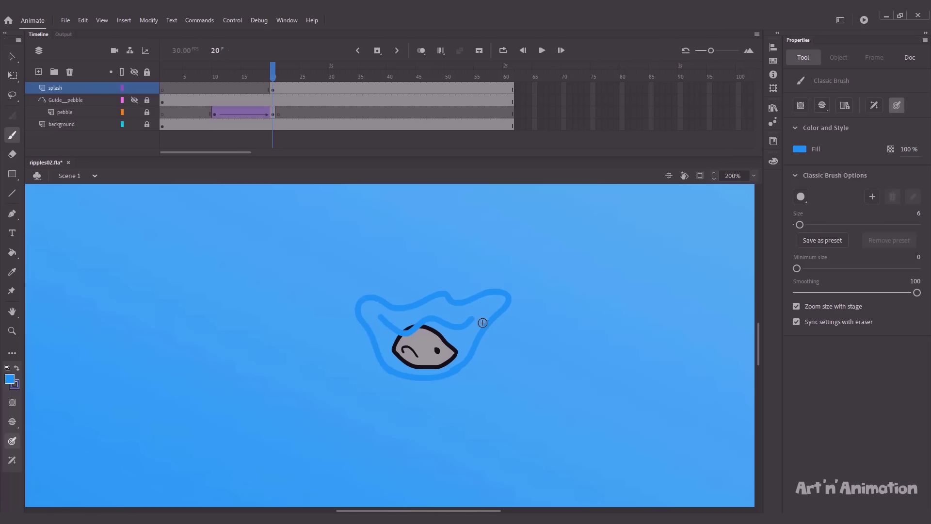
Step: Insert a blank keyframe at frame 22 of the splash layer and turn on onion skinning starting from frame 20
key(ctrl+2)
mouse_move(273, 76)
mouse_down()
mouse_move(266, 80)
mouse_move(285, 76)
mouse_up()
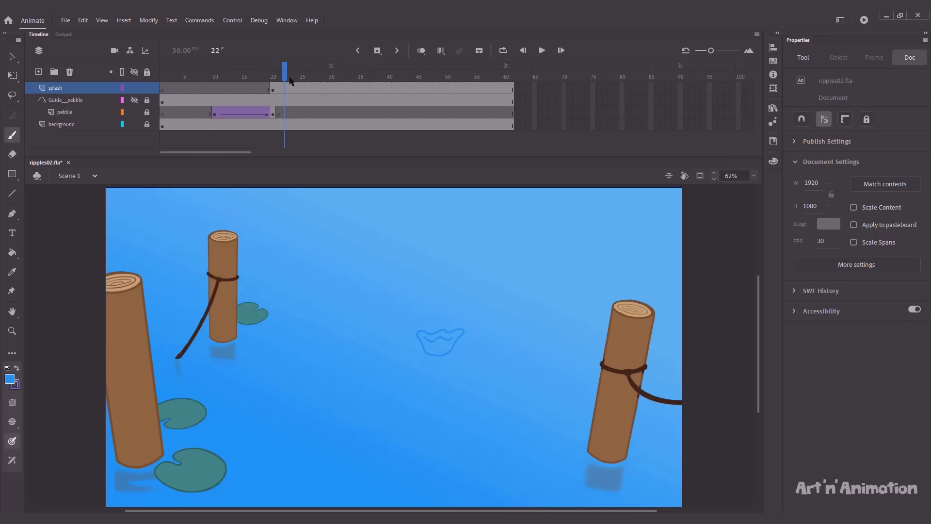
key(F7)
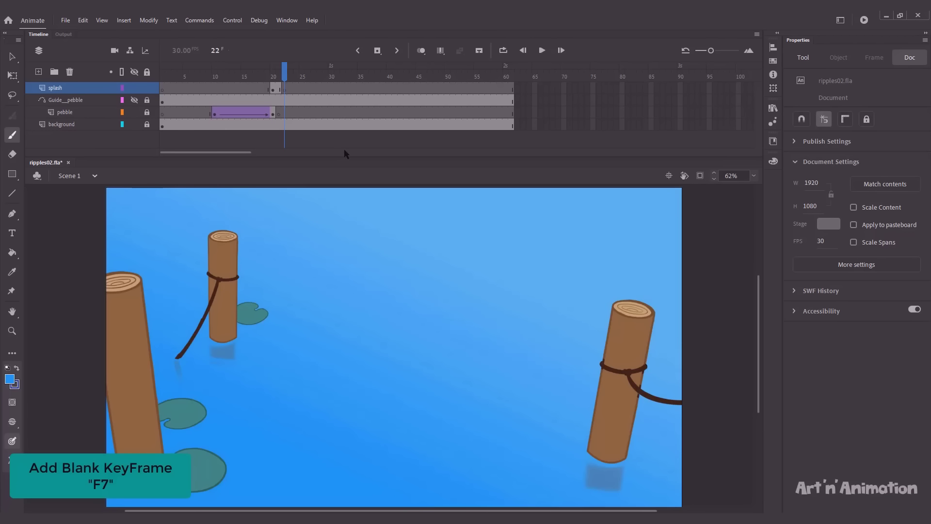
click(421, 51)
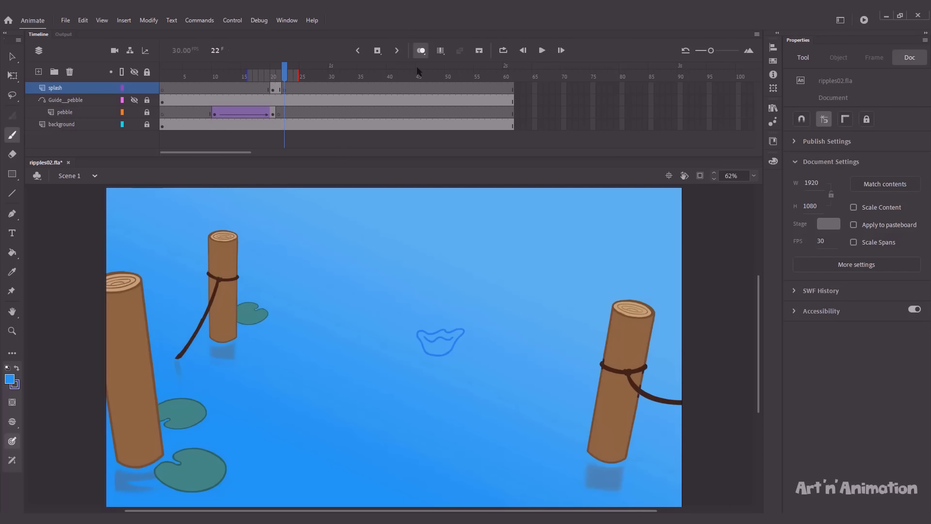
drag(296, 74, 273, 74)
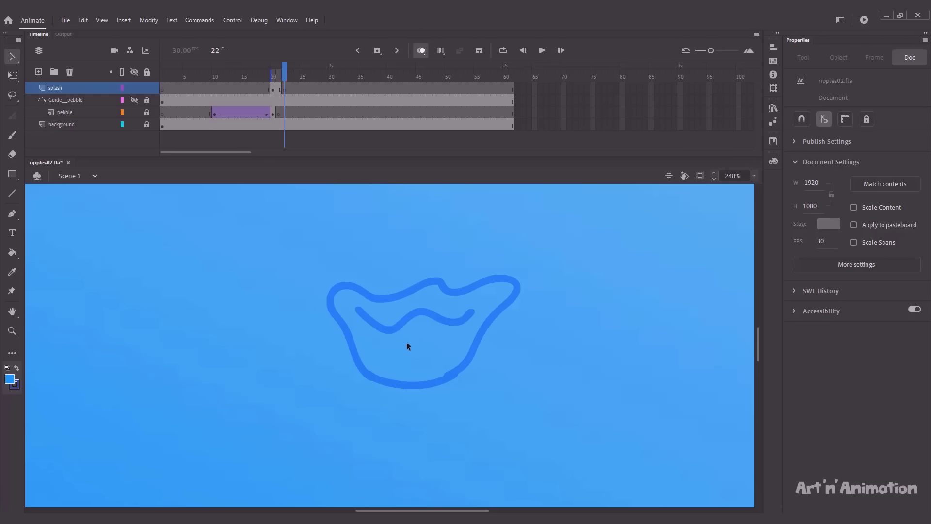
Step: Draw the rounded central water column and the wide, spreading right half of the splash at frame 22
key(b)
mouse_move(400, 320)
mouse_down()
mouse_move(410, 274)
mouse_move(428, 275)
mouse_move(431, 297)
mouse_move(416, 333)
mouse_move(433, 362)
mouse_up()
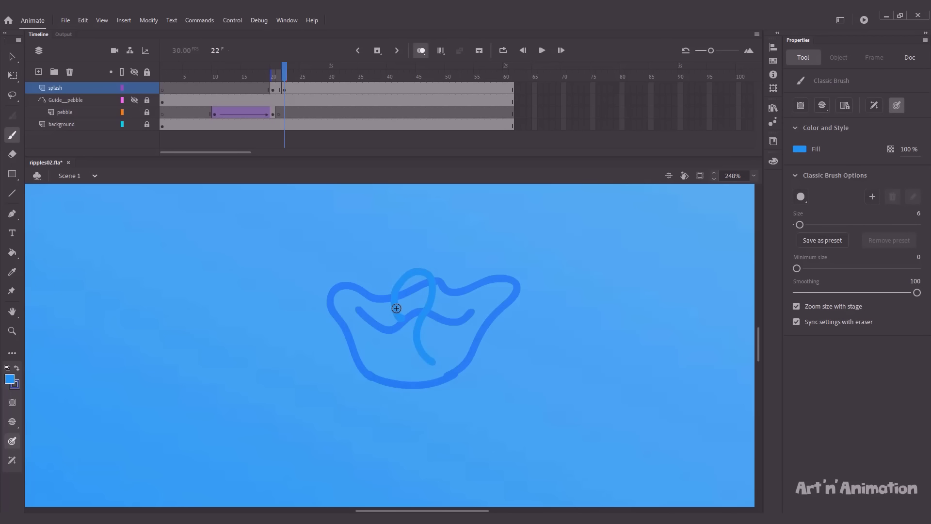
mouse_move(397, 309)
mouse_down()
mouse_move(399, 340)
mouse_move(376, 358)
mouse_move(382, 367)
mouse_move(414, 375)
mouse_move(417, 348)
mouse_move(431, 356)
mouse_move(390, 372)
mouse_move(415, 389)
mouse_up()
key(ctrl+z)
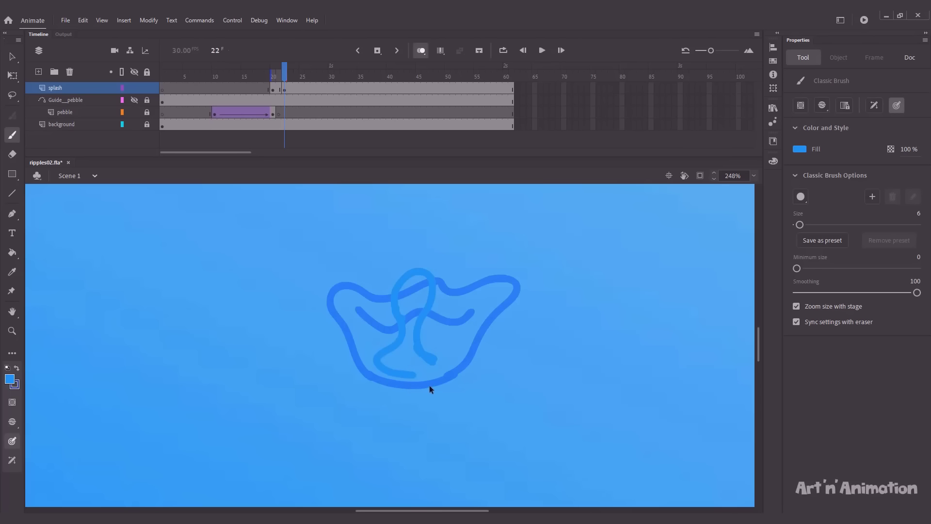
mouse_move(440, 347)
mouse_down()
mouse_move(386, 381)
mouse_move(397, 399)
mouse_move(421, 401)
mouse_move(452, 377)
mouse_move(537, 368)
mouse_move(571, 349)
mouse_up()
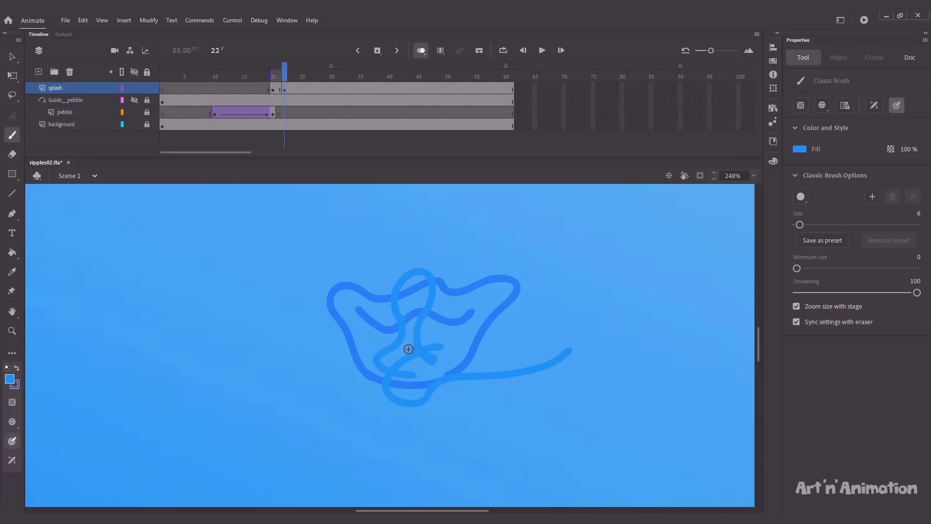
mouse_move(442, 346)
mouse_down()
mouse_move(470, 345)
mouse_move(507, 325)
mouse_move(507, 299)
mouse_move(429, 243)
mouse_move(421, 232)
mouse_move(434, 226)
mouse_move(549, 267)
mouse_move(580, 347)
mouse_up()
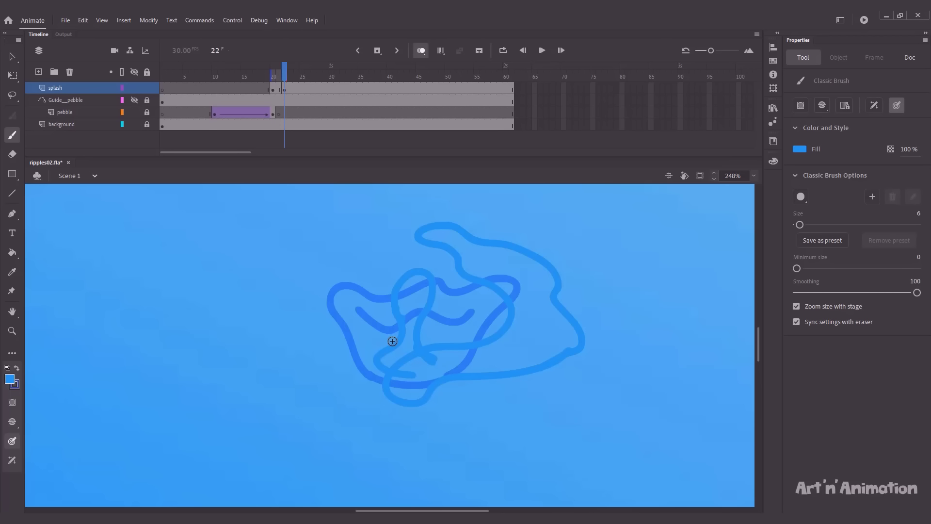
Step: Erase the stray line ends at the base of the central column, where it overlaps the right half of the splash
key(e)
mouse_move(412, 372)
mouse_down()
mouse_move(440, 359)
mouse_move(418, 361)
mouse_move(429, 355)
mouse_move(393, 381)
mouse_move(422, 377)
mouse_up()
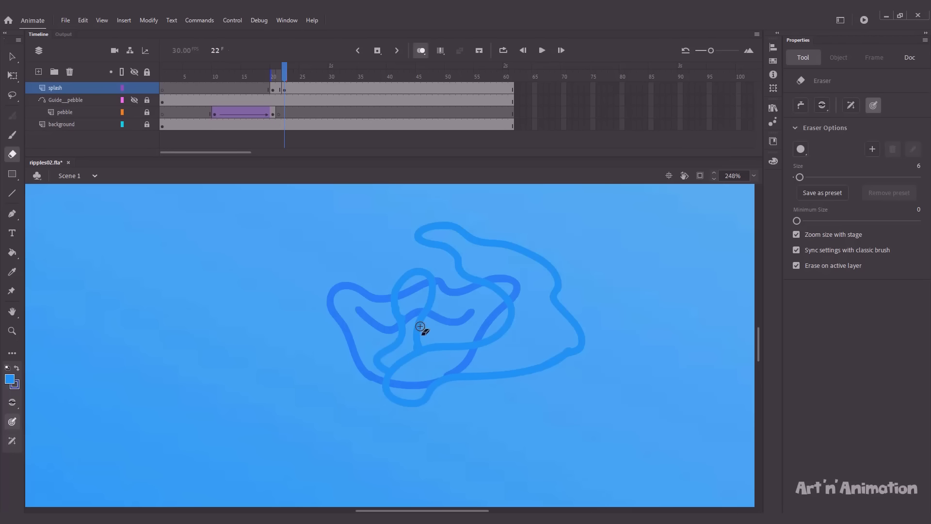
drag(401, 298, 410, 327)
Step: Draw the left half of the spreading splash at frame 22 as a closed outline with an irregular upper edge
key(b)
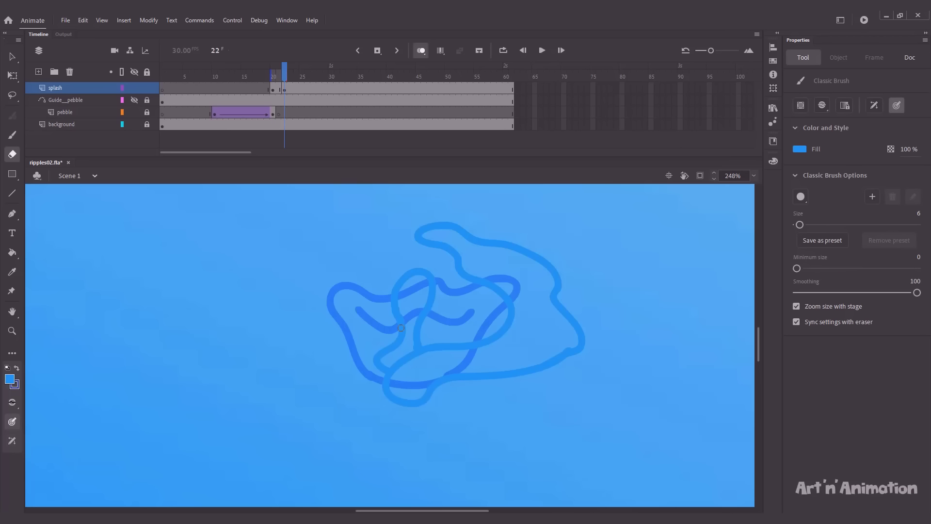
mouse_move(382, 242)
mouse_down()
mouse_move(403, 249)
mouse_move(399, 262)
mouse_move(386, 263)
mouse_move(387, 282)
mouse_move(349, 284)
mouse_move(352, 309)
mouse_move(316, 329)
mouse_move(344, 339)
mouse_move(365, 365)
mouse_move(345, 380)
mouse_move(294, 371)
mouse_move(253, 340)
mouse_move(250, 310)
mouse_move(260, 299)
mouse_move(304, 288)
mouse_move(309, 263)
mouse_move(346, 258)
mouse_move(388, 235)
mouse_up()
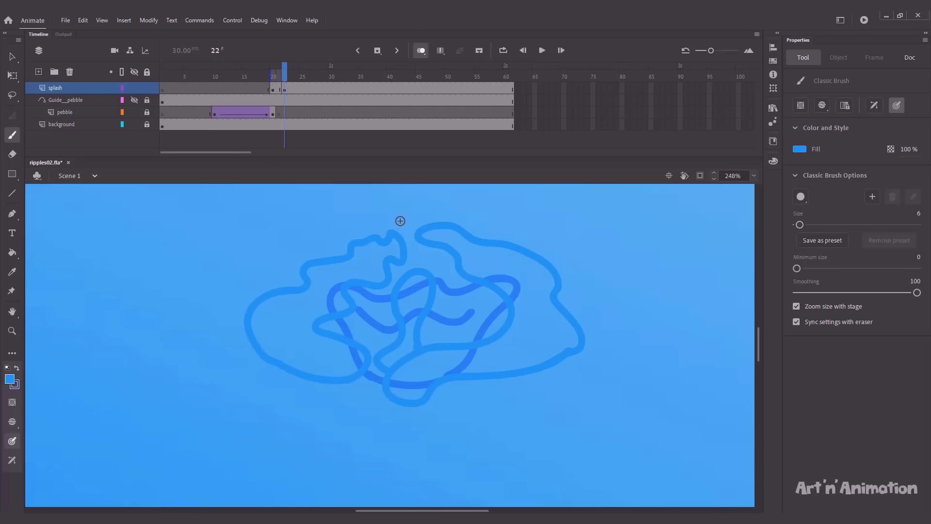
key(ctrl+F2)
key(ctrl+2)
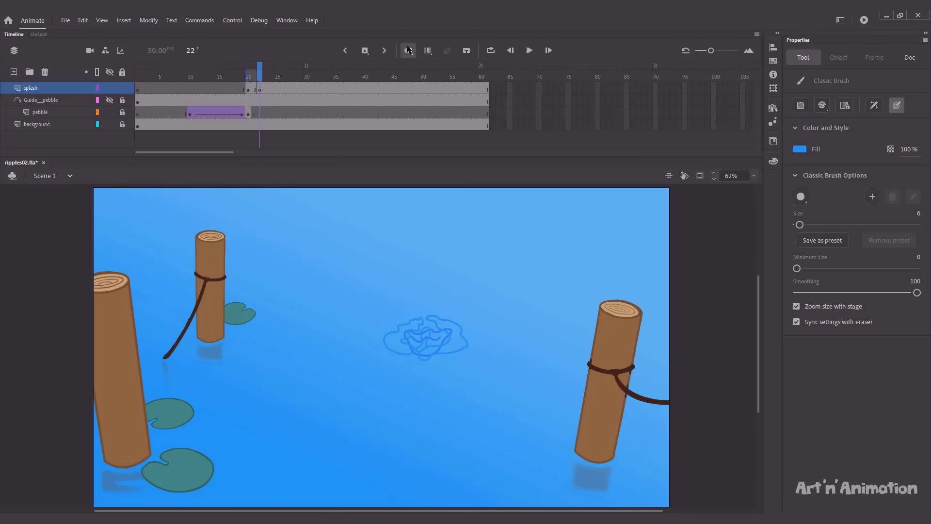
Step: Insert a blank keyframe at frame 24 of the splash layer with onion skinning showing the frame 22 drawing
click(409, 50)
mouse_move(262, 77)
mouse_down()
mouse_move(250, 78)
mouse_move(272, 80)
mouse_up()
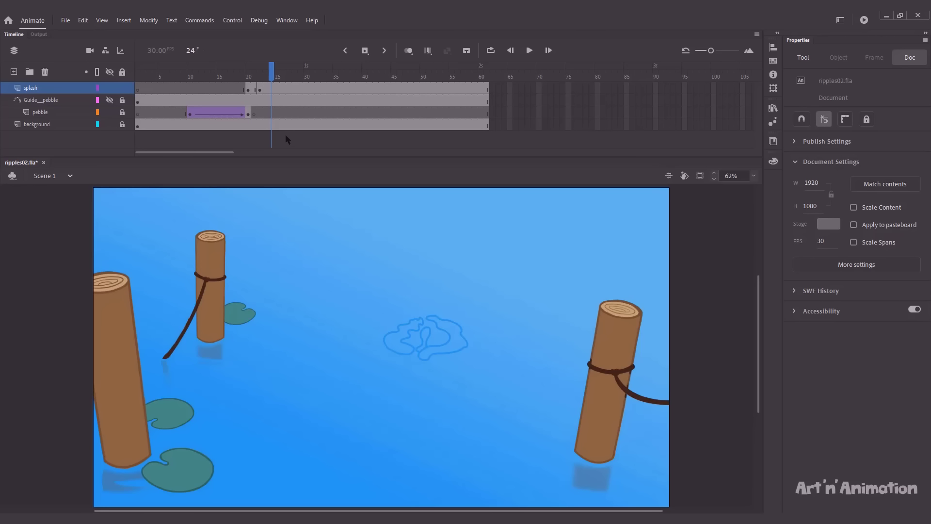
click(409, 50)
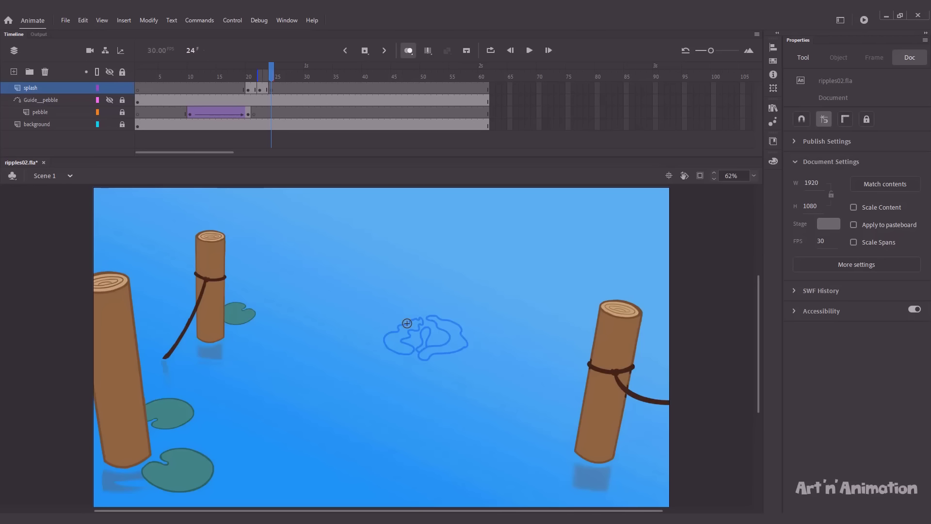
Step: Draw a small peaked water base at the splash centre and a separate round droplet above it at frame 24
key(ctrl+equal)
key(ctrl+equal)
drag(461, 384, 345, 378)
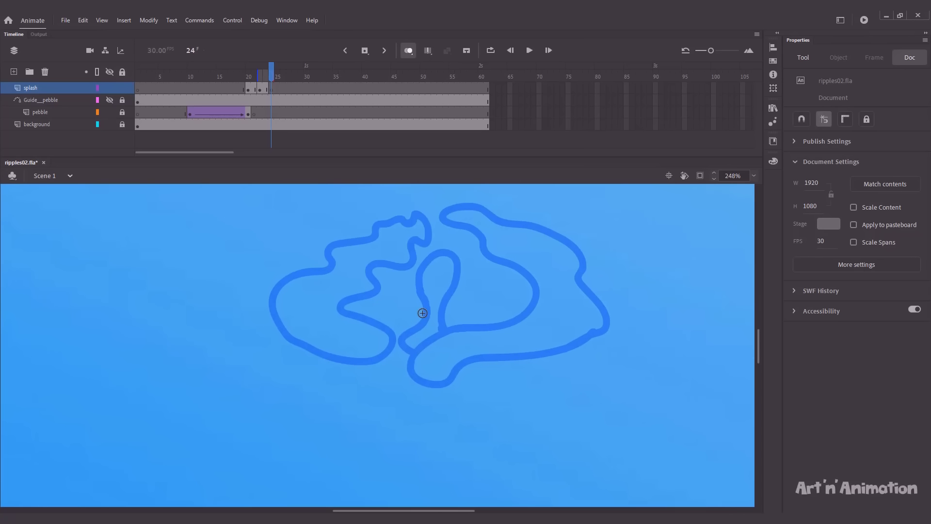
mouse_move(430, 313)
mouse_down()
mouse_move(404, 343)
mouse_move(459, 337)
mouse_move(434, 344)
mouse_up()
key(F7)
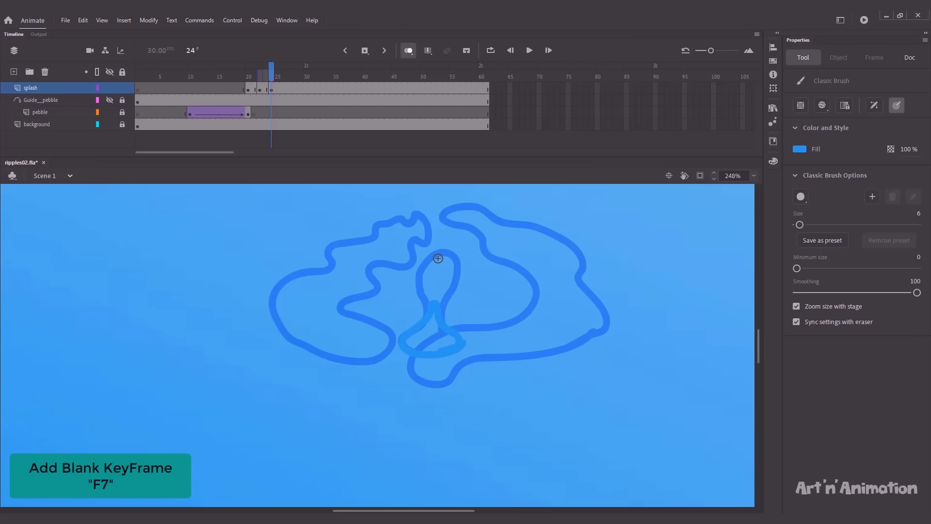
drag(438, 258, 436, 298)
mouse_move(443, 231)
mouse_down()
mouse_move(417, 240)
mouse_move(429, 288)
mouse_move(459, 251)
mouse_move(424, 229)
mouse_up()
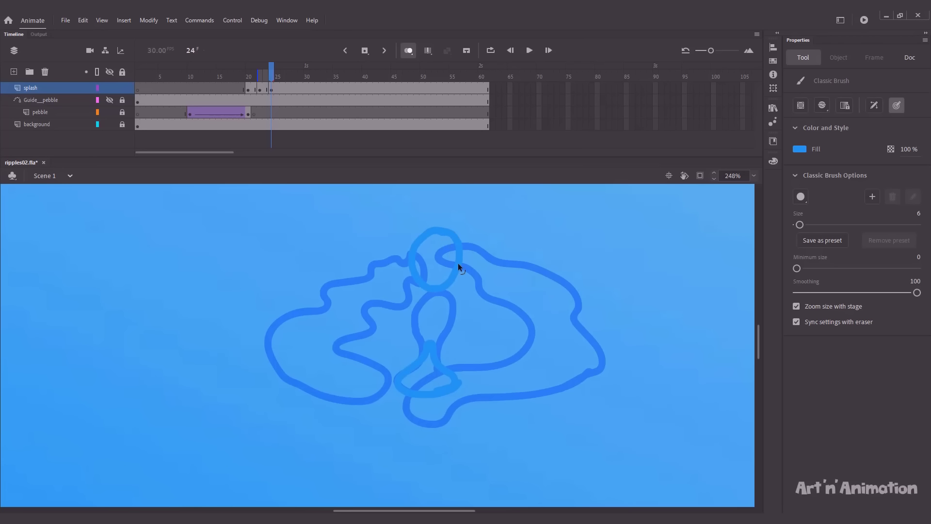
Step: Move the round droplet higher above the peaked base at frame 24
key(v)
click(447, 285)
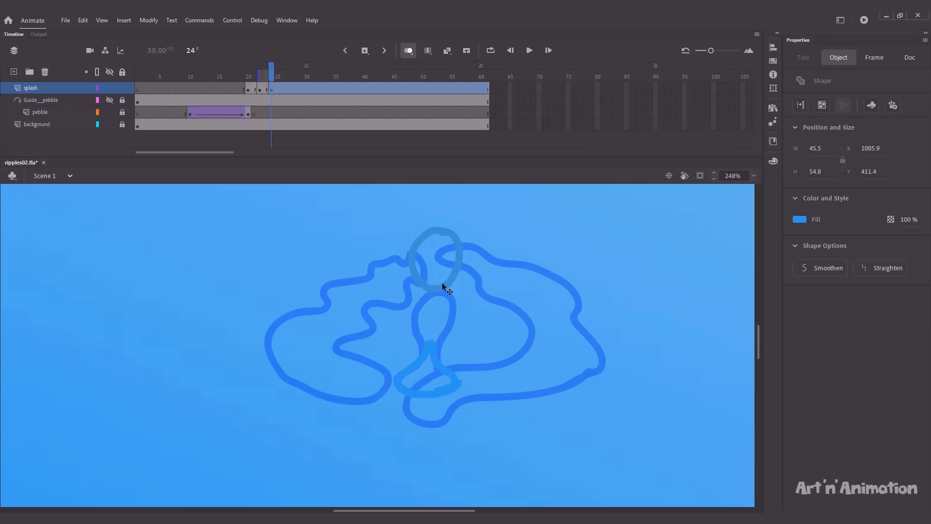
key(shift+Up)
key(shift+Up)
key(shift+Up)
click(463, 287)
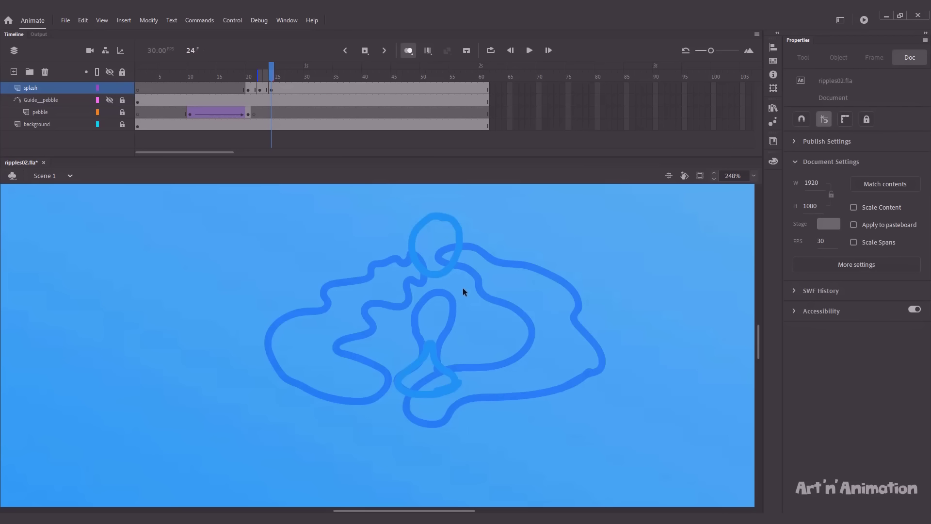
Step: Draw an irregular closed splash fragment above and to the right of the droplet with the Brush tool
key(ctrl+minus)
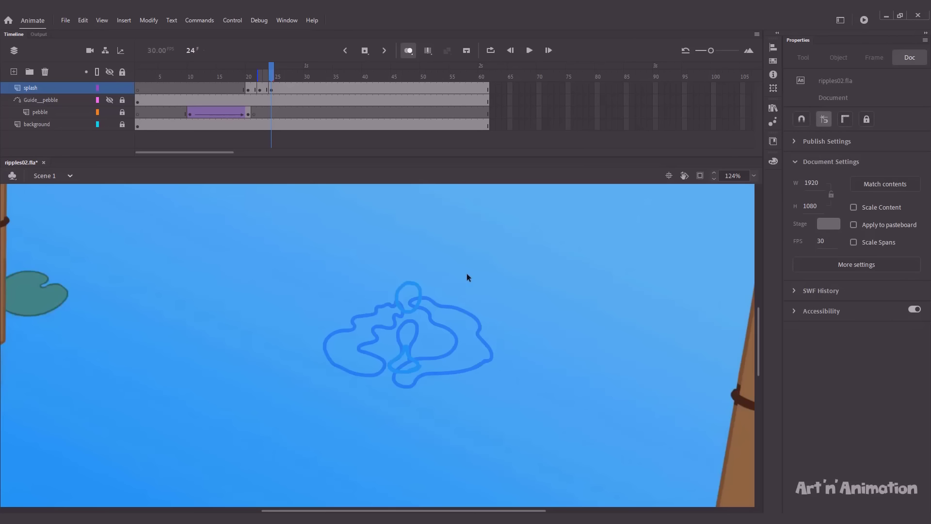
key(b)
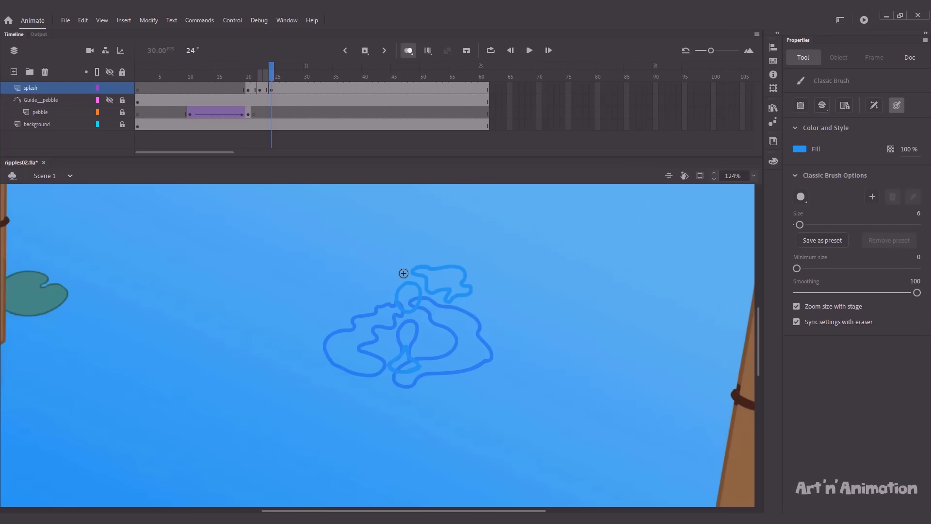
drag(498, 307, 466, 312)
drag(475, 354, 504, 354)
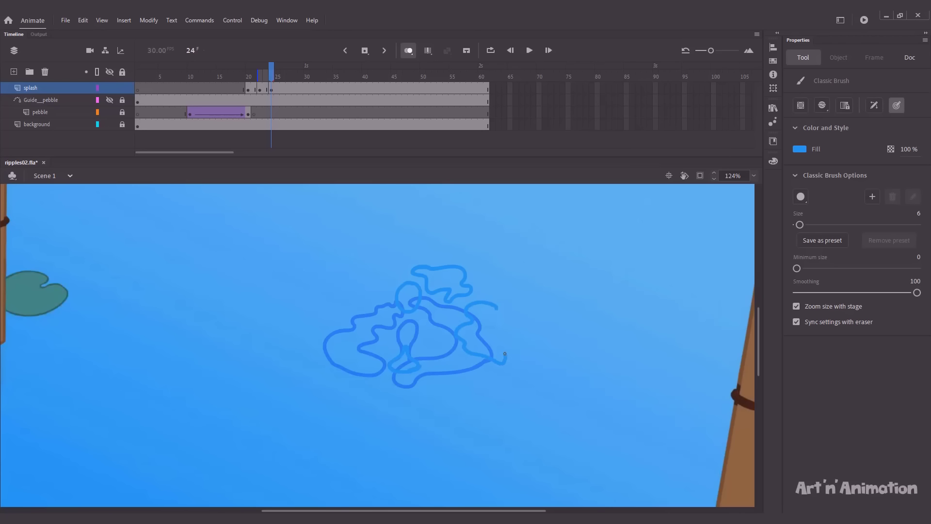
key(ctrl+z)
key(ctrl+z)
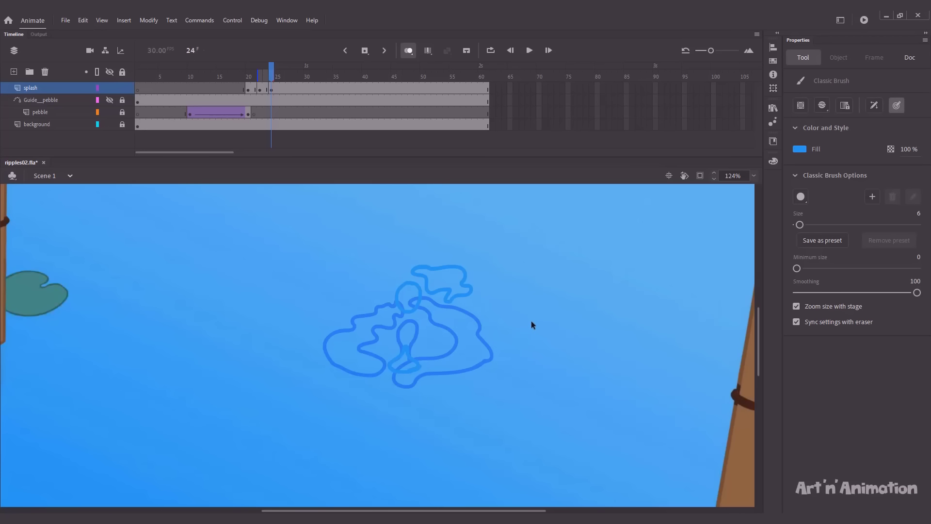
Step: Draw a second irregular splash fragment over the right edge of the onion-skinned splash at frame 24
mouse_move(488, 301)
mouse_down()
mouse_move(512, 311)
mouse_move(504, 318)
mouse_move(515, 328)
mouse_move(498, 338)
mouse_move(501, 361)
mouse_up()
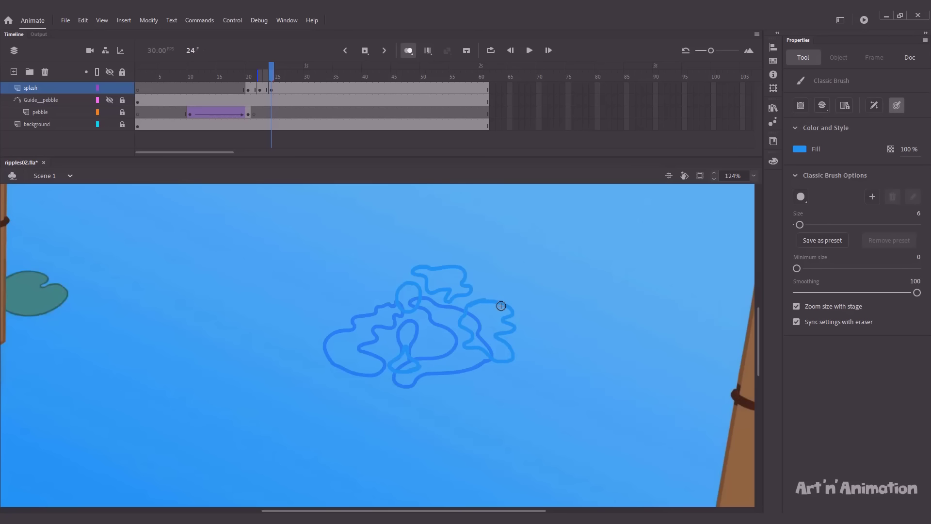
Step: Redraw the right-hand splash fragment smaller, and draw closed irregular fragments below the peaked base and along the splash's left side at frame 24
key(ctrl+z)
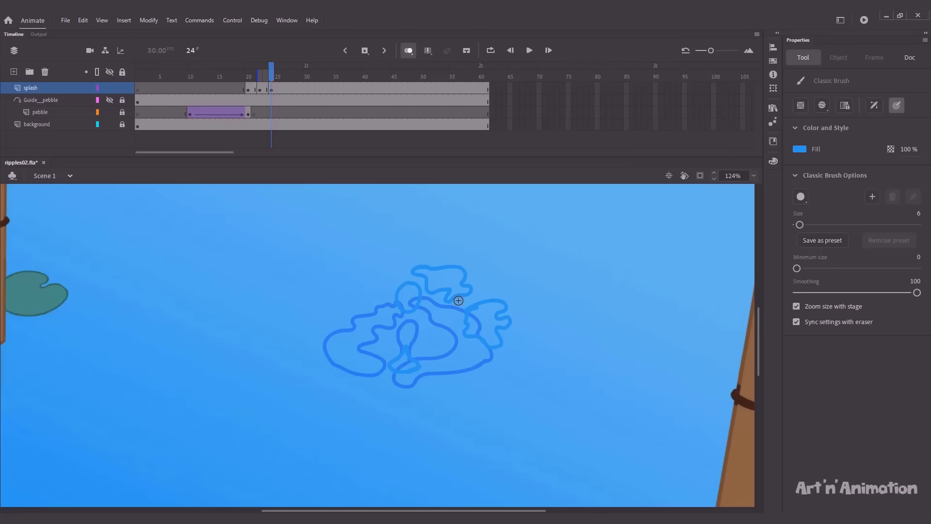
mouse_move(425, 354)
mouse_down()
mouse_move(447, 357)
mouse_move(419, 367)
mouse_up()
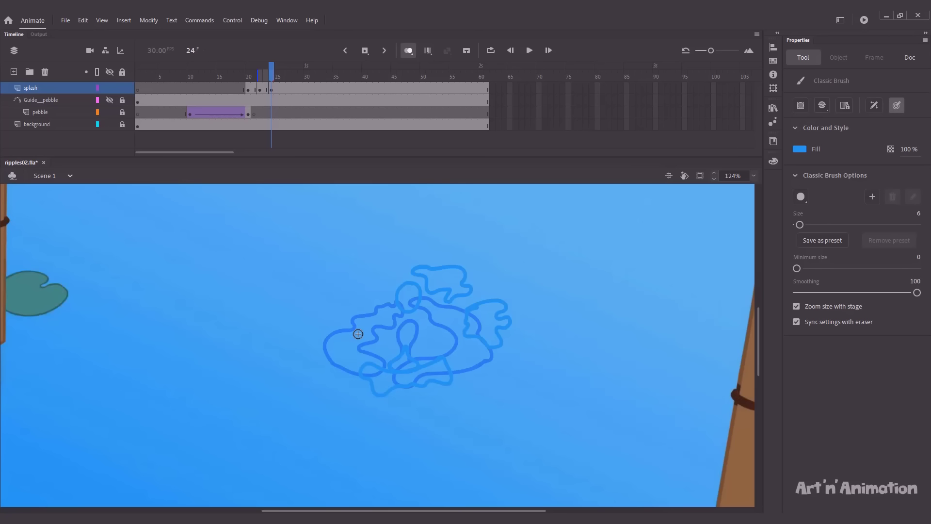
drag(367, 293, 369, 286)
mouse_move(334, 351)
mouse_down()
mouse_move(310, 355)
mouse_move(288, 343)
mouse_move(304, 321)
mouse_up()
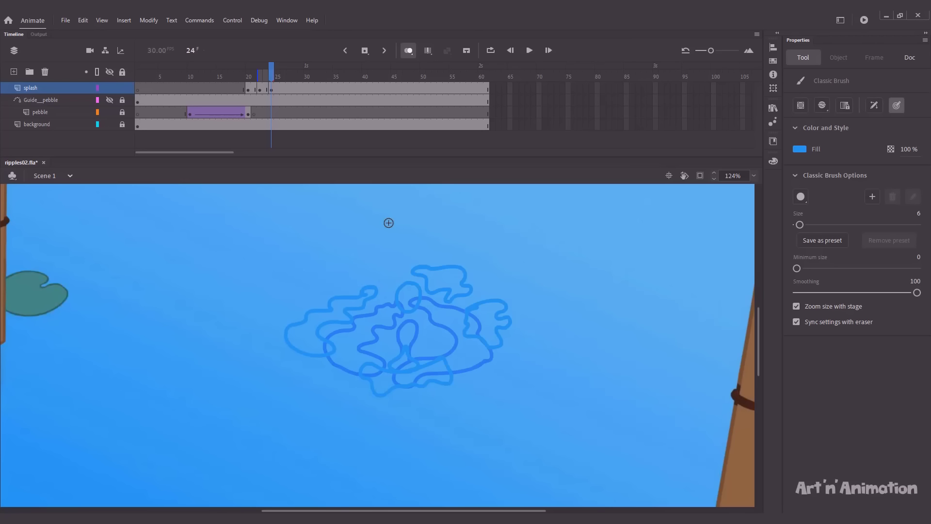
click(404, 51)
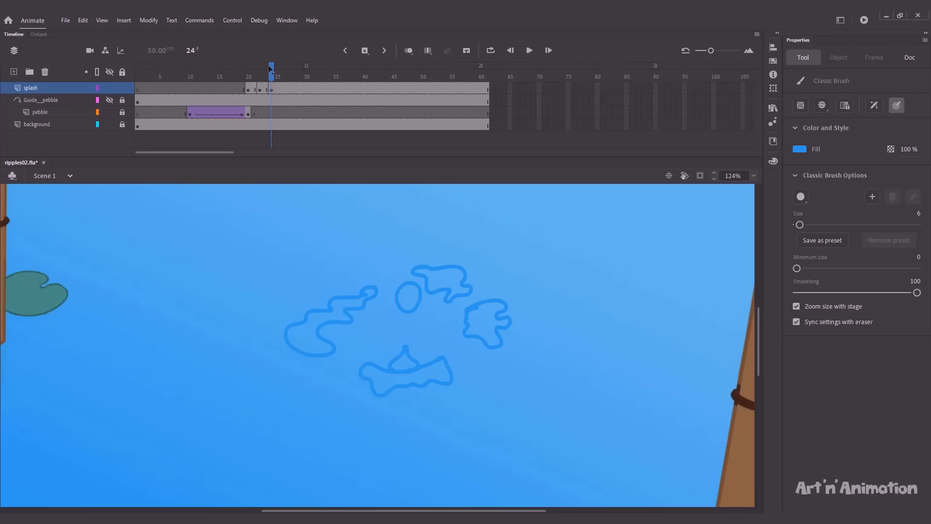
mouse_move(271, 74)
mouse_down()
mouse_move(248, 75)
mouse_move(272, 76)
mouse_up()
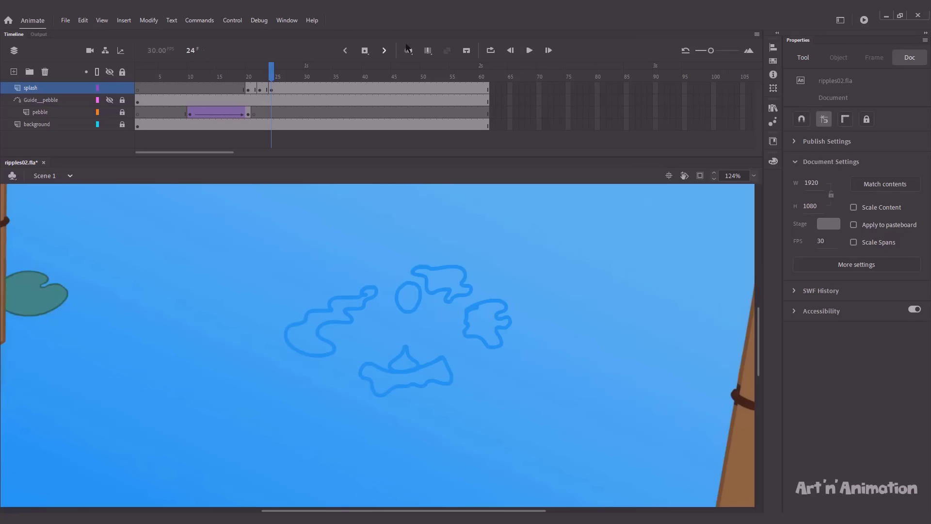
click(407, 51)
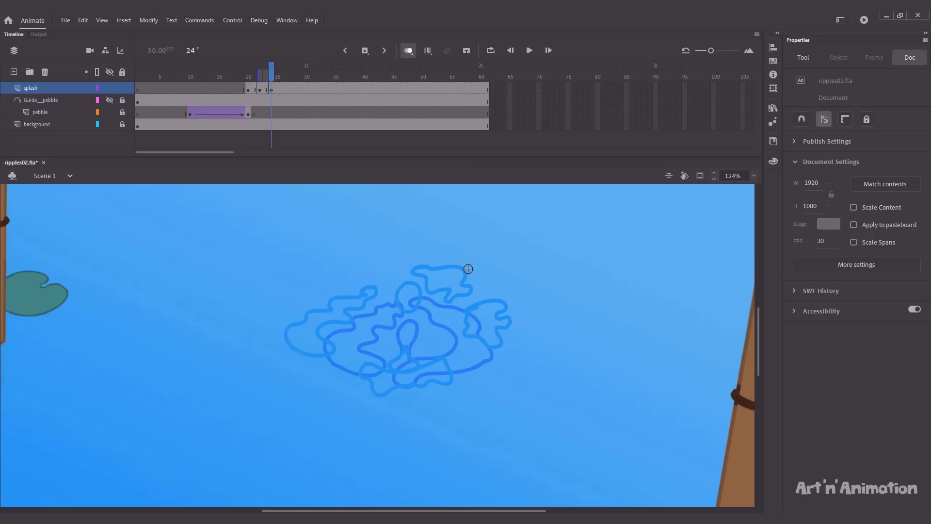
Step: Shift the right-hand splash fragment slightly left and down at frame 24, and scale it to 108%
key(v)
click(458, 333)
key(shift+Right)
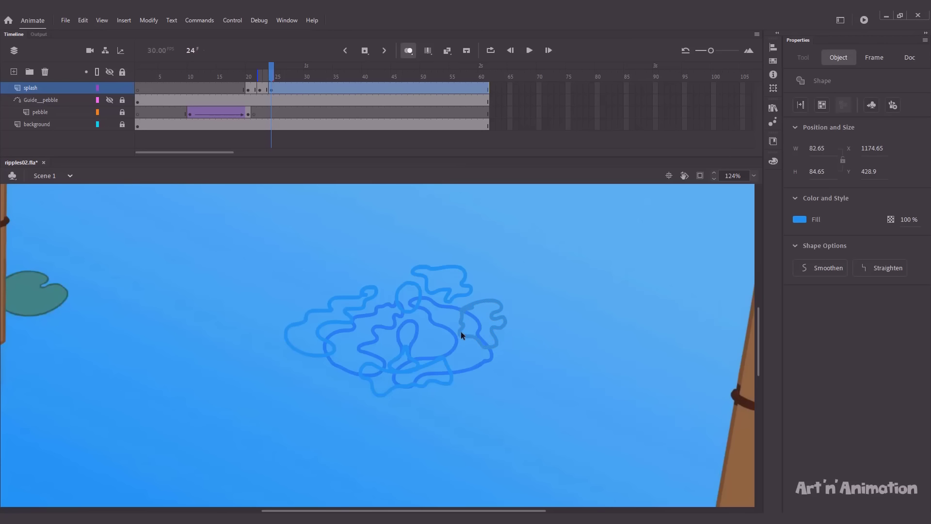
key(shift+Left)
key(shift+Down)
key(shift+Down)
key(shift+Left)
key(shift+Down)
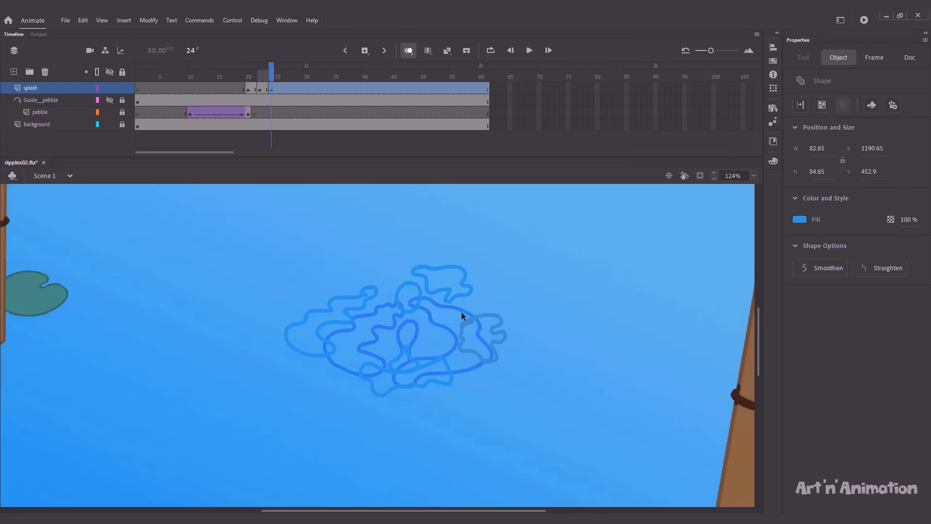
key(shift+Up)
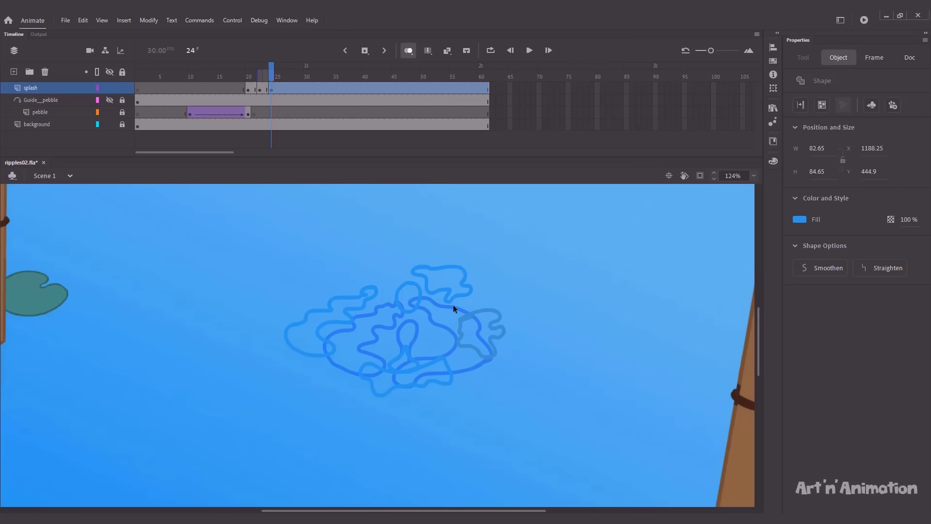
key(ctrl+alt+s)
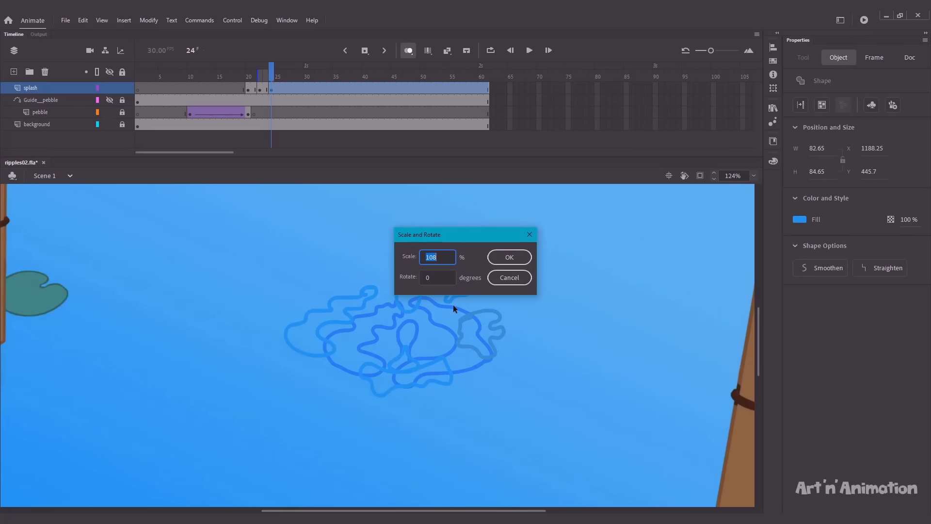
key(Return)
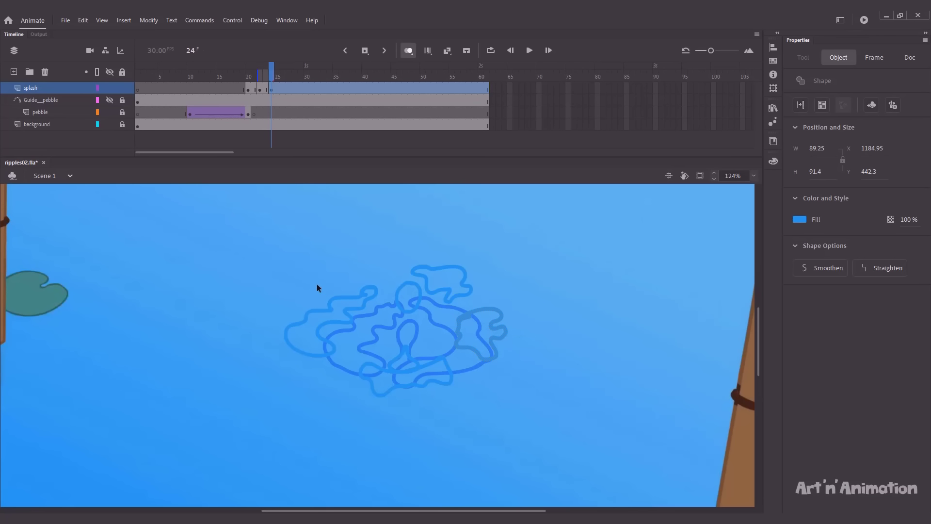
Step: Insert a blank keyframe at frame 26 on the splash layer with onion skinning on
click(411, 52)
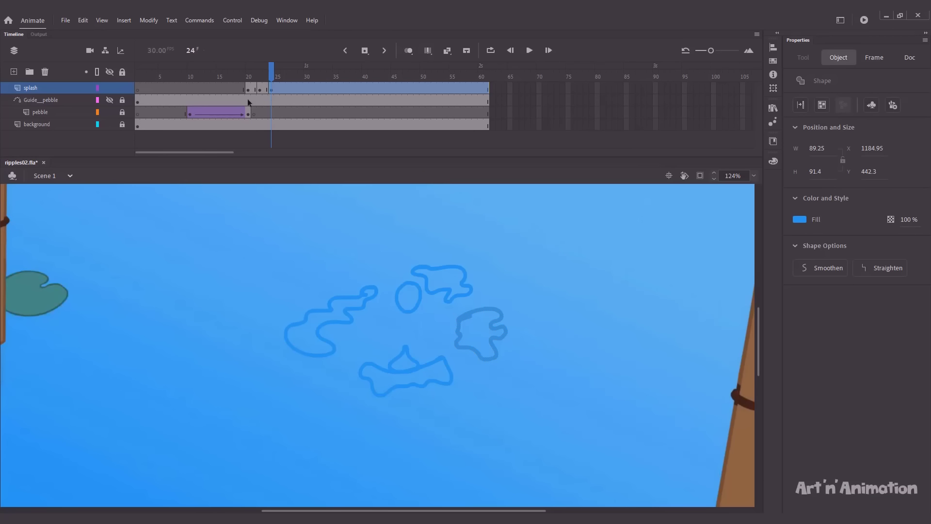
mouse_move(275, 75)
mouse_down()
mouse_move(264, 78)
mouse_move(284, 73)
mouse_up()
click(408, 51)
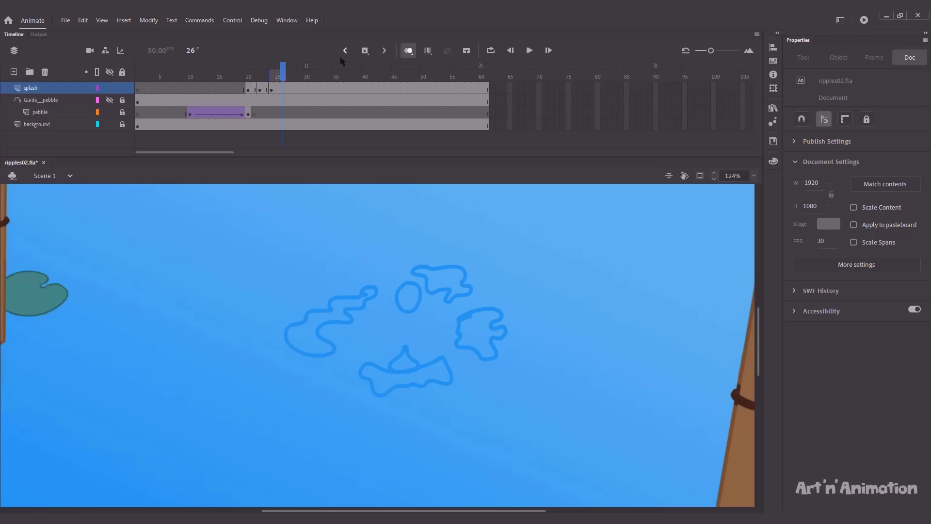
key(F7)
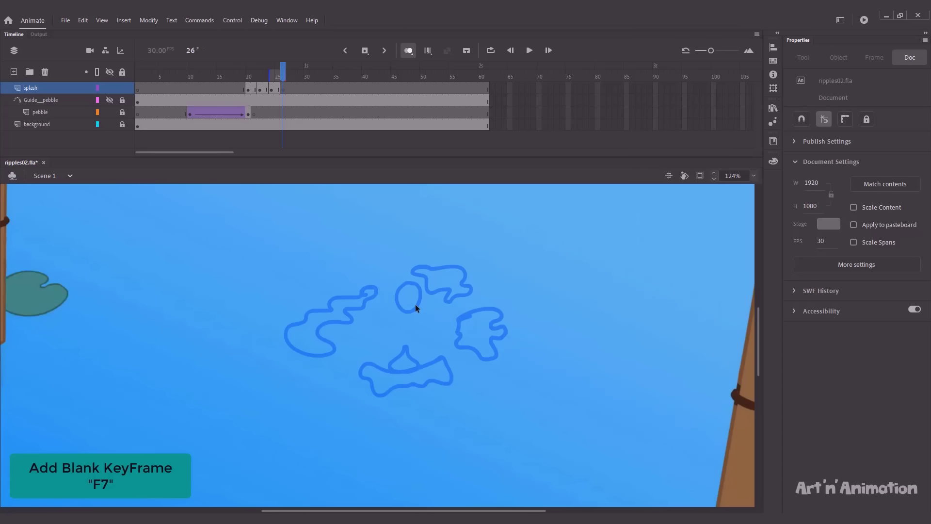
Step: Brush the round droplet slightly lower than its onion-skinned outline and draw a small flattened base beneath it at frame 26
key(b)
mouse_move(409, 297)
mouse_down()
mouse_move(400, 319)
mouse_move(408, 323)
mouse_move(417, 309)
mouse_move(413, 299)
mouse_move(402, 304)
mouse_move(401, 323)
mouse_move(412, 326)
mouse_move(401, 305)
mouse_up()
key(ctrl+z)
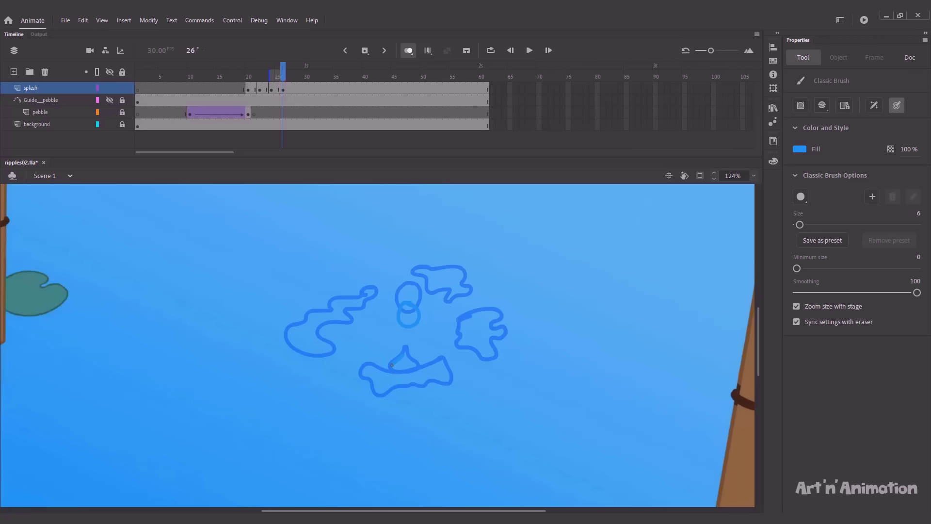
key(ctrl+z)
drag(406, 353, 419, 366)
drag(403, 359, 391, 361)
Step: Draw broken-up fragments at frame 26: one large and two small along the lower edge, and two outside the splash's left side
drag(347, 388, 376, 389)
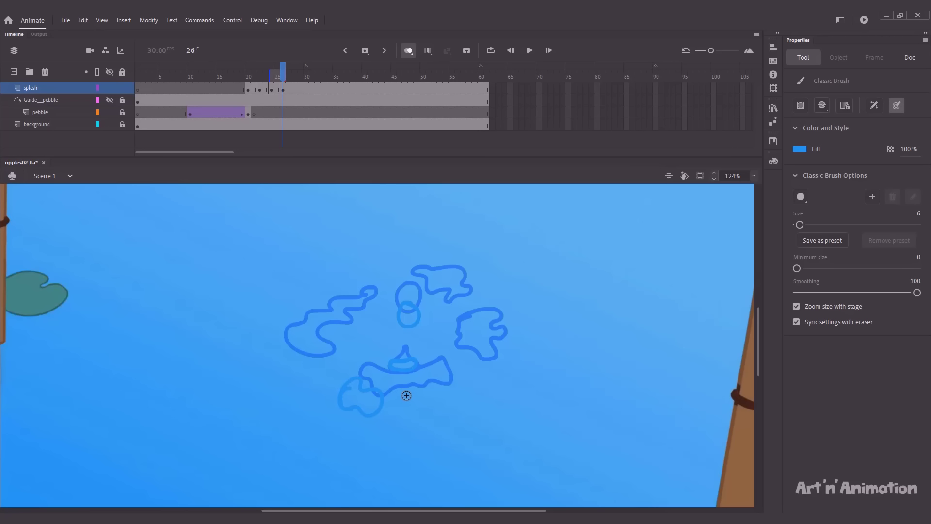
drag(406, 394, 415, 405)
drag(468, 388, 452, 396)
mouse_move(301, 299)
mouse_down()
mouse_move(274, 303)
mouse_move(264, 319)
mouse_move(293, 318)
mouse_move(296, 297)
mouse_up()
mouse_move(271, 355)
mouse_down()
mouse_move(288, 363)
mouse_move(268, 348)
mouse_up()
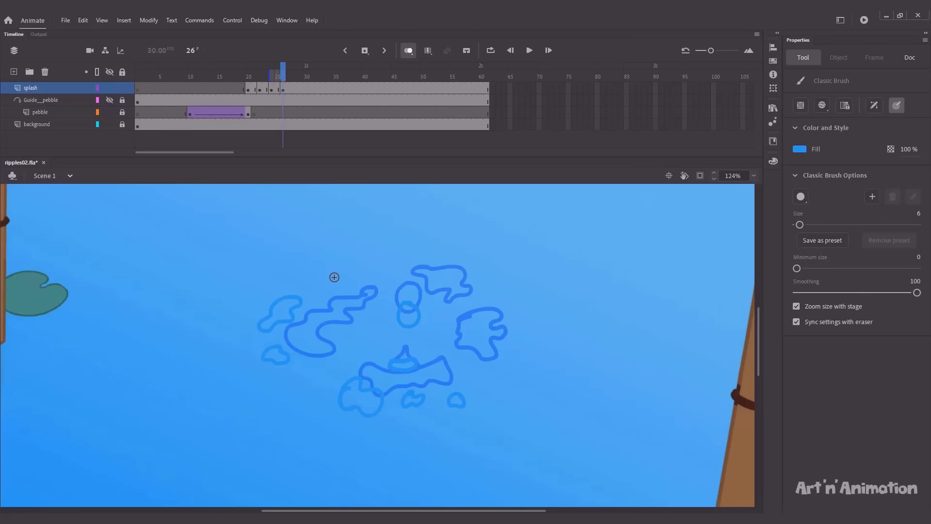
Step: Complete the ring of fragments at frame 26 with one piece at the upper left, two at the top and two at the right
mouse_move(334, 276)
mouse_down()
mouse_move(312, 281)
mouse_move(334, 278)
mouse_up()
key(ctrl+z)
drag(337, 275, 327, 288)
mouse_move(482, 259)
mouse_down()
mouse_move(454, 265)
mouse_move(482, 275)
mouse_up()
drag(438, 251, 430, 251)
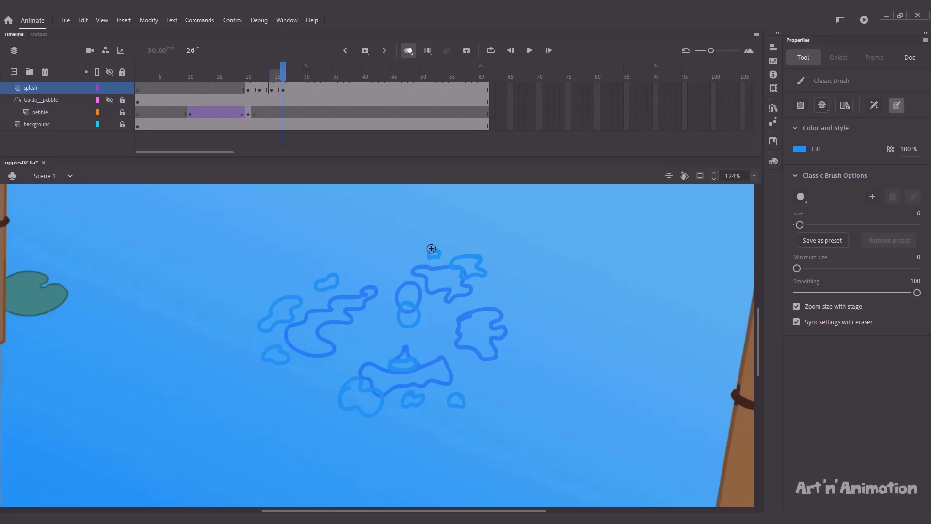
mouse_move(507, 312)
mouse_down()
mouse_move(539, 325)
mouse_move(538, 343)
mouse_move(507, 326)
mouse_up()
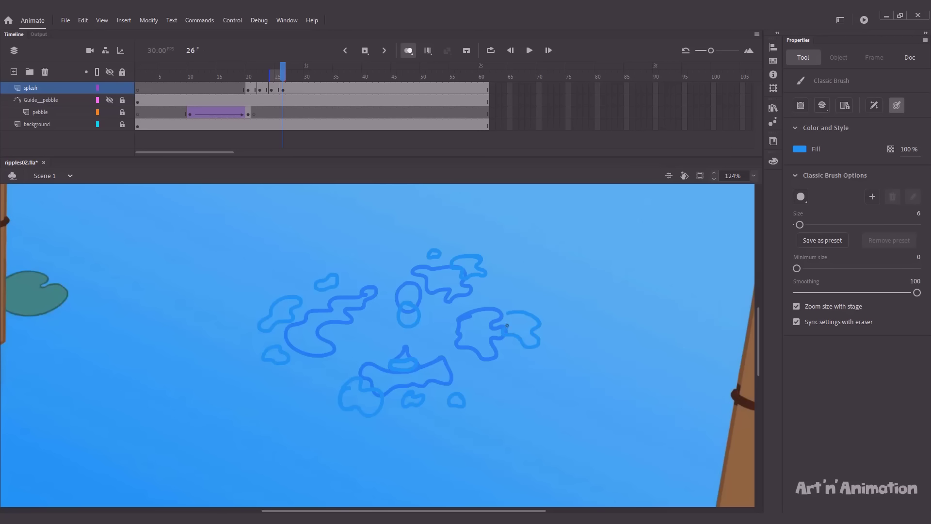
drag(517, 360, 508, 361)
Step: Insert a blank keyframe at frame 28 on the splash layer and turn onion skinning back on
click(408, 50)
mouse_move(284, 63)
mouse_down()
mouse_move(291, 75)
mouse_move(246, 72)
mouse_move(291, 81)
mouse_up()
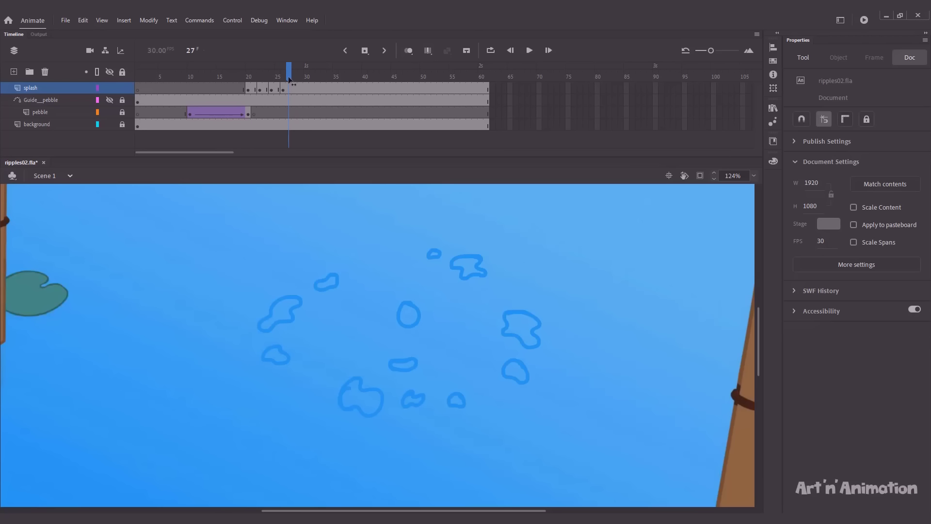
key(period)
key(F7)
click(408, 51)
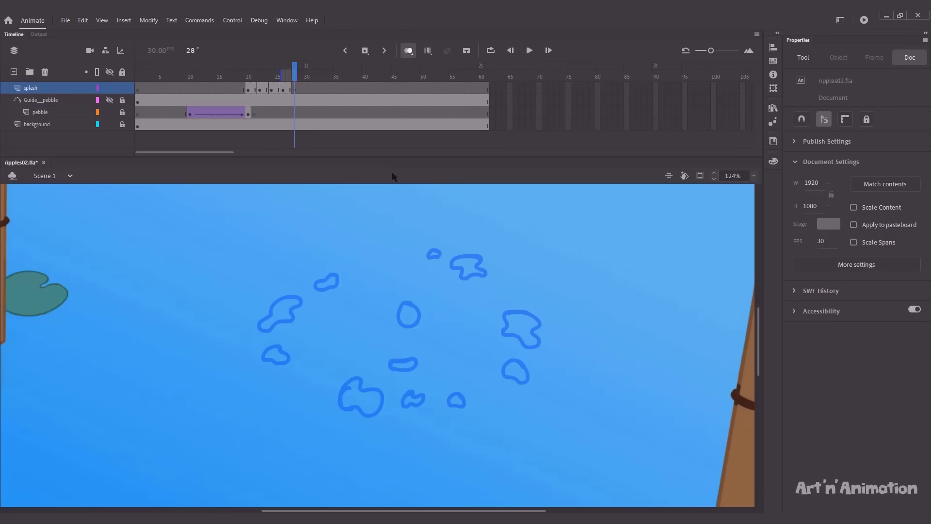
Step: Compare the splash drawings at frames 24 and 26, both with and without onion skinning
key(ctrl+minus)
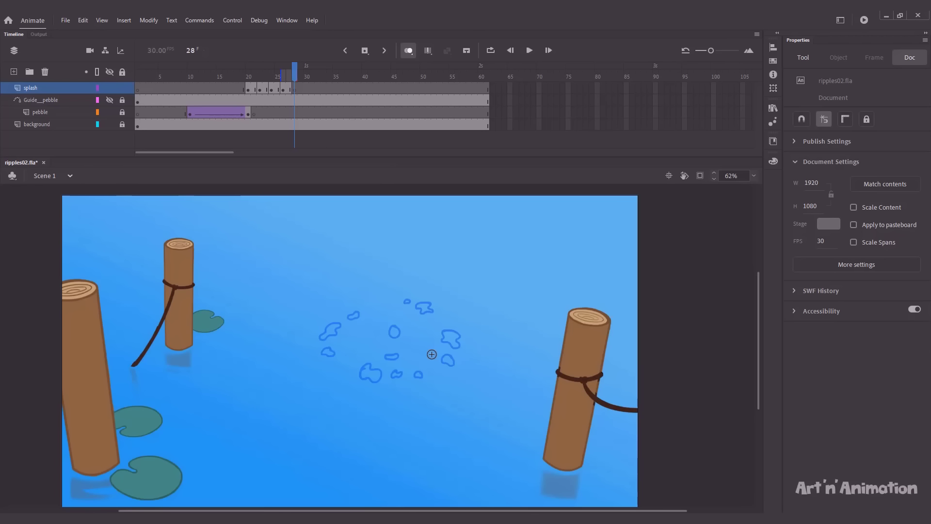
key(ctrl+equal)
click(289, 78)
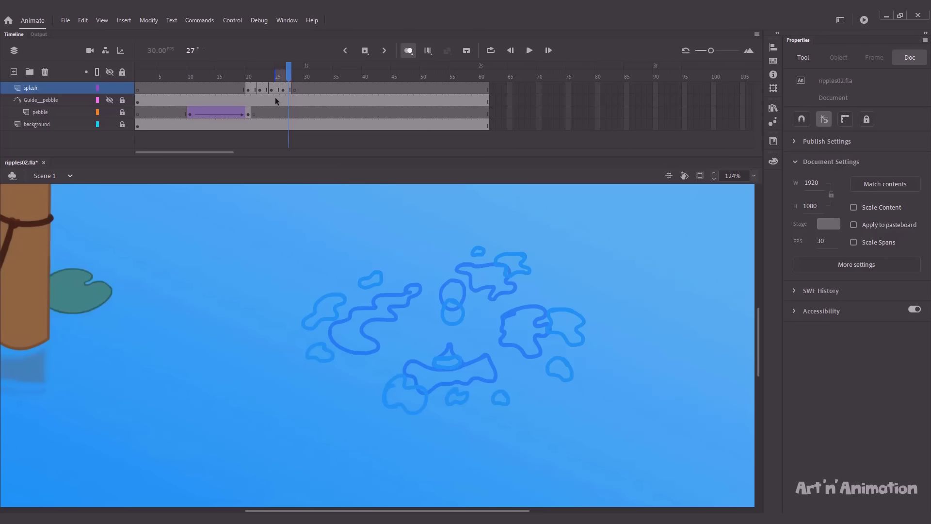
click(293, 76)
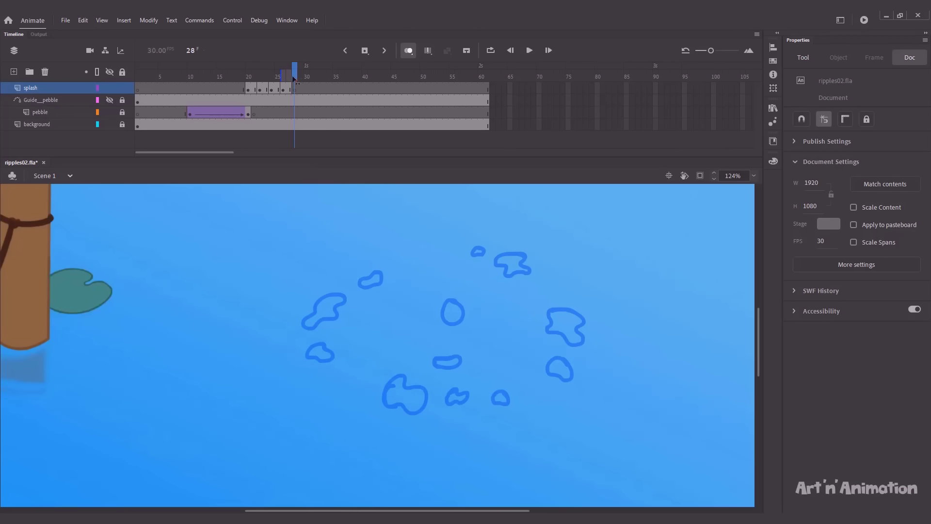
key(comma)
key(alt+shift+o)
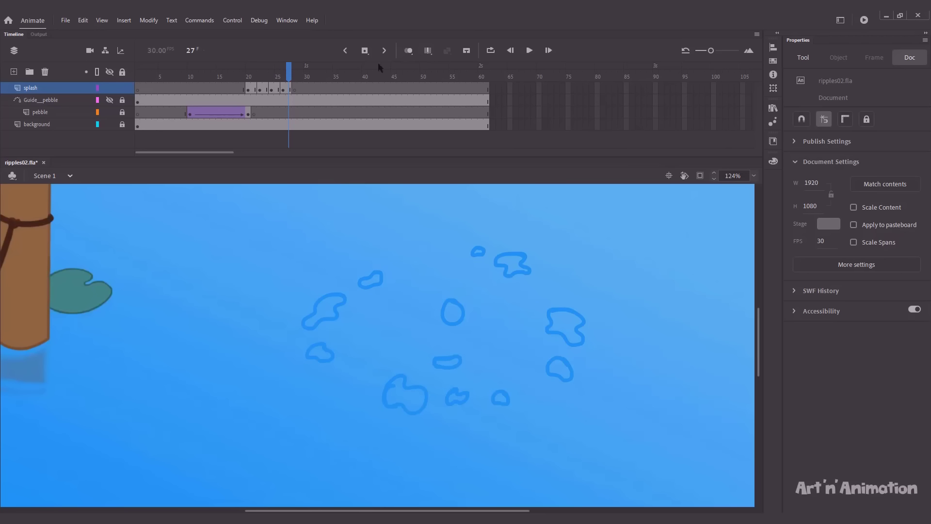
key(comma)
key(comma)
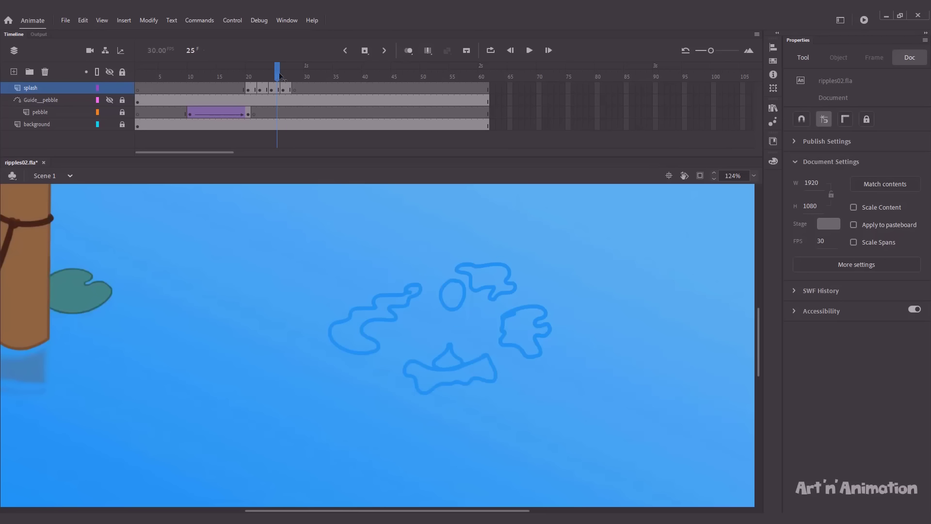
key(period)
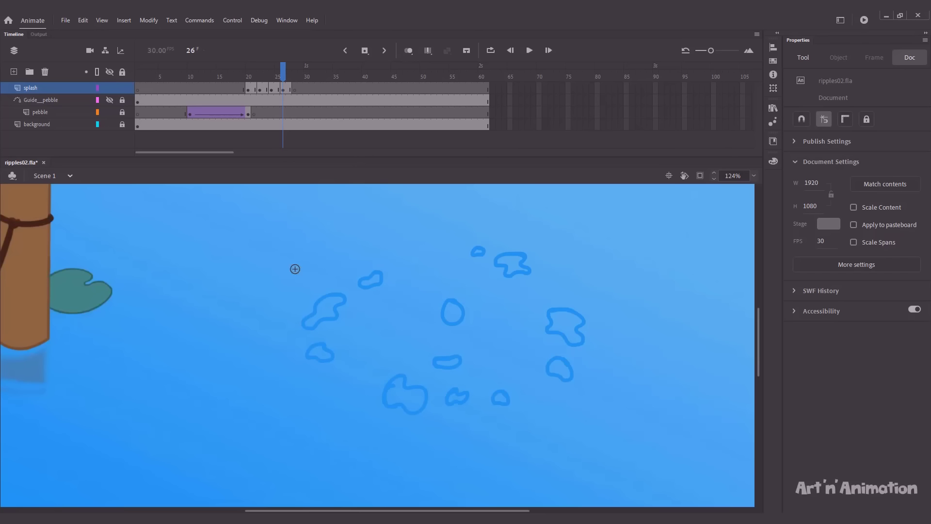
Step: Nudge all the outer splash fragments and the flattened base slightly to the right at frame 26, leaving the round droplet in place
drag(237, 253, 325, 337)
key(ctrl+z)
key(v)
drag(248, 257, 403, 374)
shift+click(392, 394)
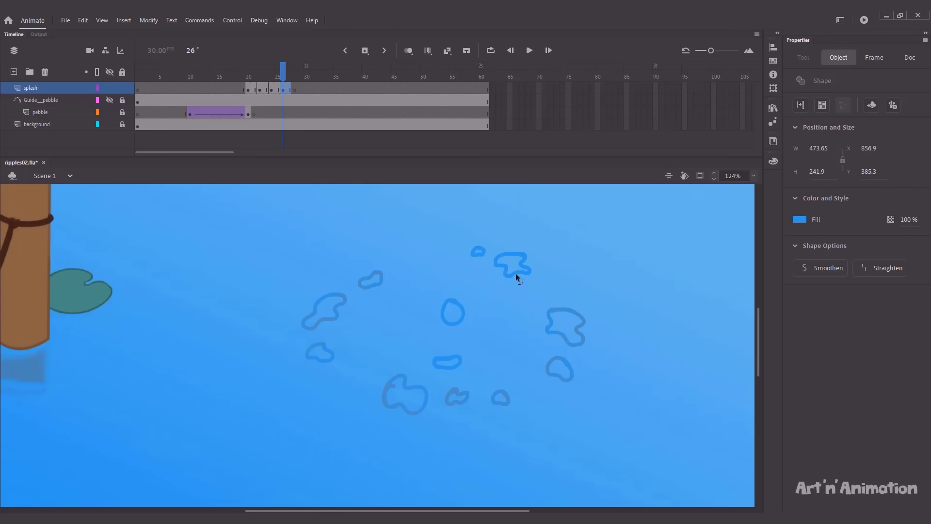
key(Right)
key(Right)
key(Right)
key(Right)
key(Right)
key(Right)
key(Right)
key(Right)
key(Right)
key(Right)
key(Right)
key(Right)
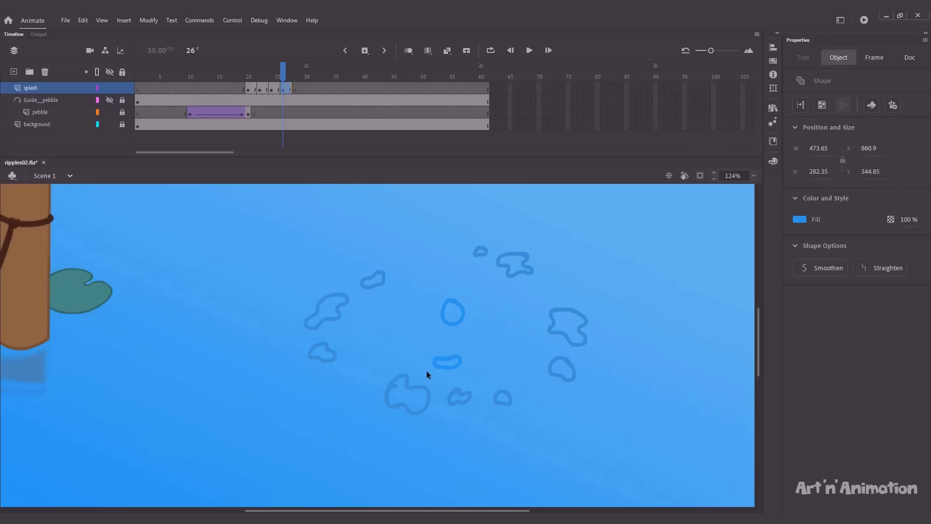
click(441, 315)
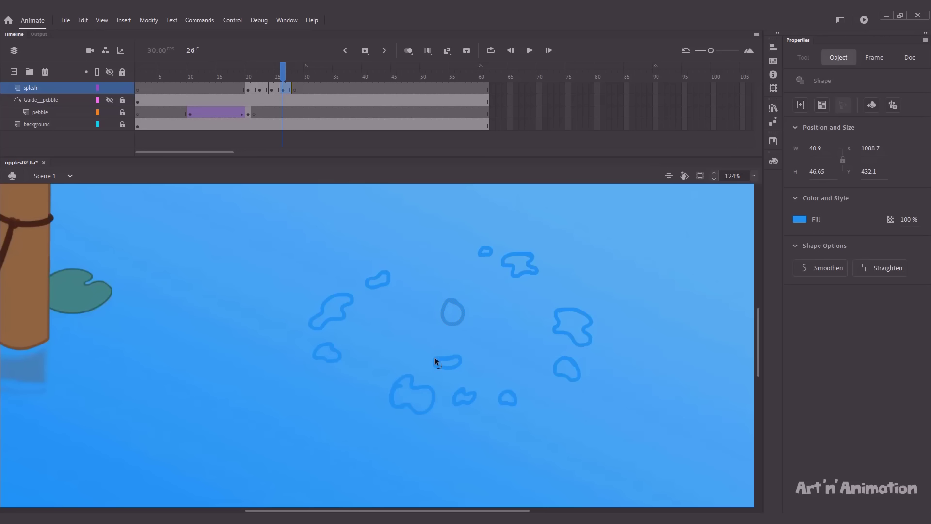
Step: Play back the splash animation from before the pebble's impact
drag(283, 73, 222, 74)
key(Return)
click(284, 72)
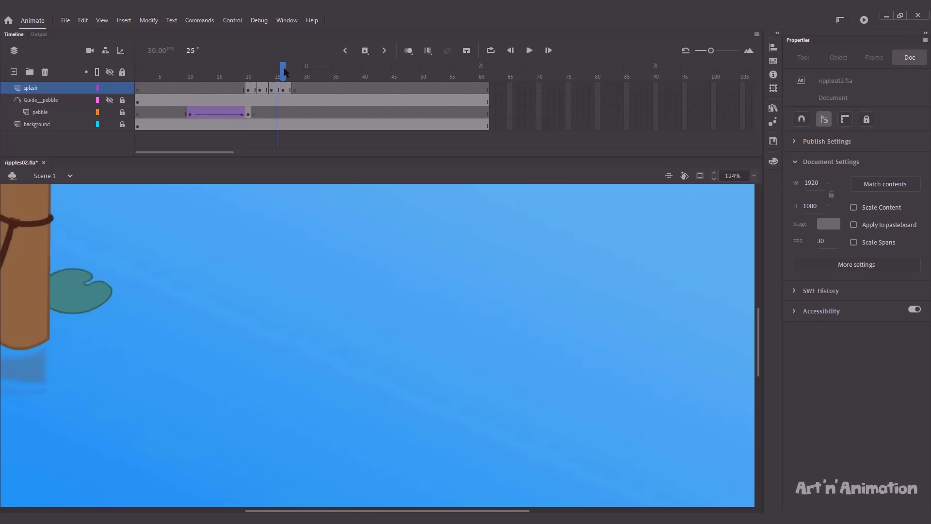
Step: With onion skinning on at frame 28, draw the round droplet lower and small outer droplets at the lower left, left and upper left
click(408, 51)
mouse_move(456, 330)
mouse_down()
mouse_move(442, 337)
mouse_move(446, 350)
mouse_move(461, 332)
mouse_move(453, 327)
mouse_up()
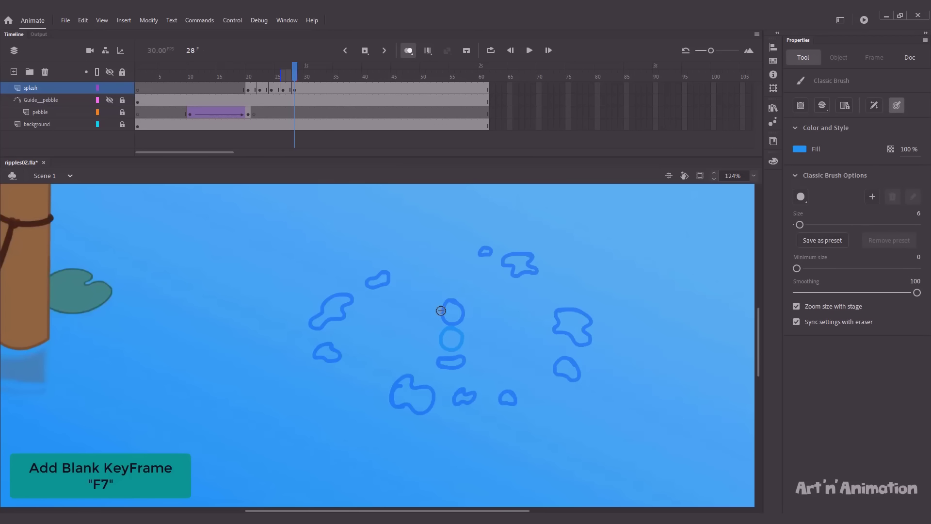
mouse_move(376, 422)
mouse_down()
mouse_move(364, 430)
mouse_move(366, 417)
mouse_move(403, 437)
mouse_up()
drag(291, 370, 293, 368)
drag(282, 333, 289, 307)
drag(289, 320, 276, 332)
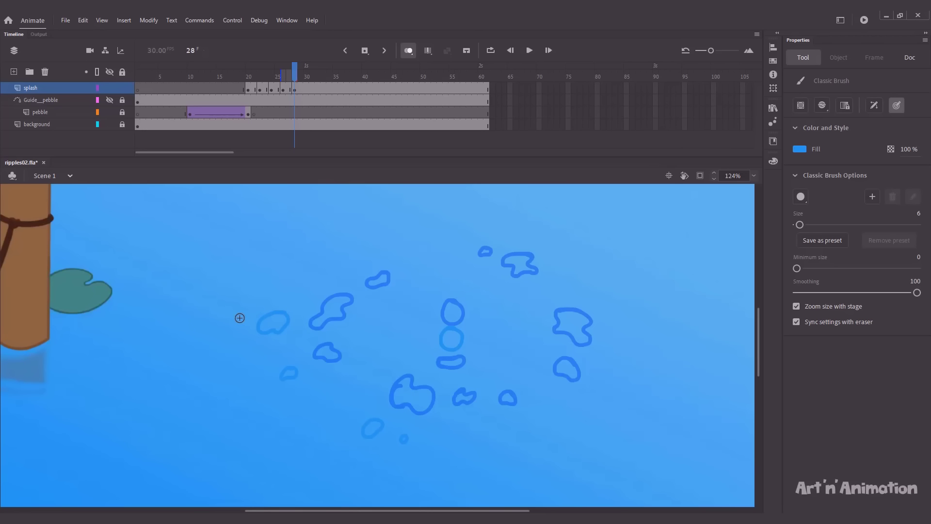
drag(333, 276, 328, 276)
Step: Draw small outer droplets at the top, right and lower right of frame 28, and a thin flat base under the round droplet
mouse_move(500, 244)
mouse_down()
mouse_move(557, 263)
mouse_move(563, 281)
mouse_move(550, 260)
mouse_up()
key(ctrl+z)
mouse_move(619, 345)
mouse_down()
mouse_move(610, 354)
mouse_move(618, 343)
mouse_up()
drag(590, 399, 589, 401)
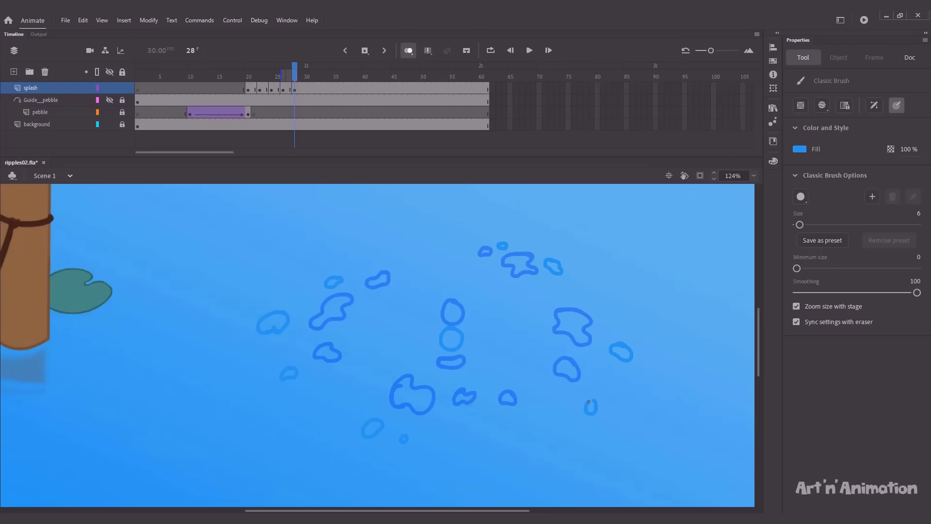
click(408, 51)
click(404, 51)
mouse_move(461, 360)
mouse_down()
mouse_move(438, 360)
mouse_move(460, 362)
mouse_up()
Step: Add a blank keyframe at frame 30 of the splash layer and draw a small crown-shaped splash over the onion-skinned round droplet and flat base
drag(289, 66, 312, 72)
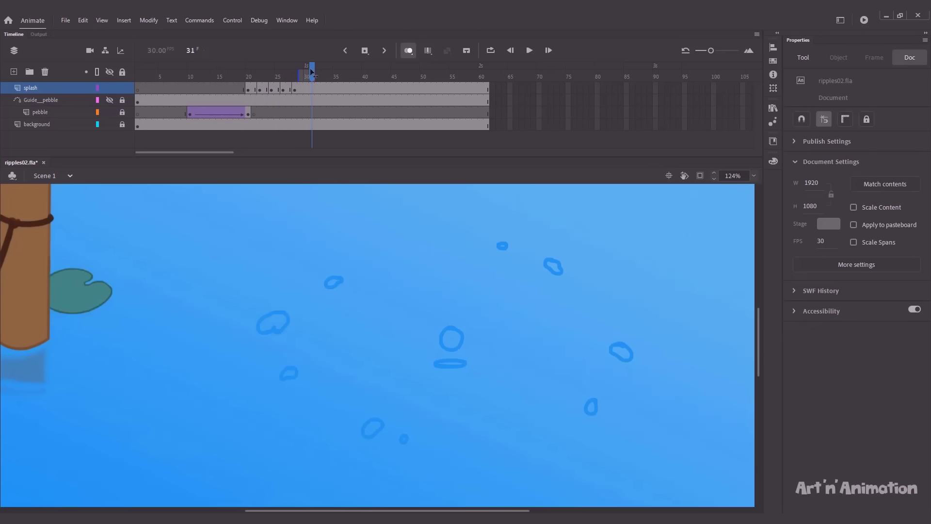
key(F6)
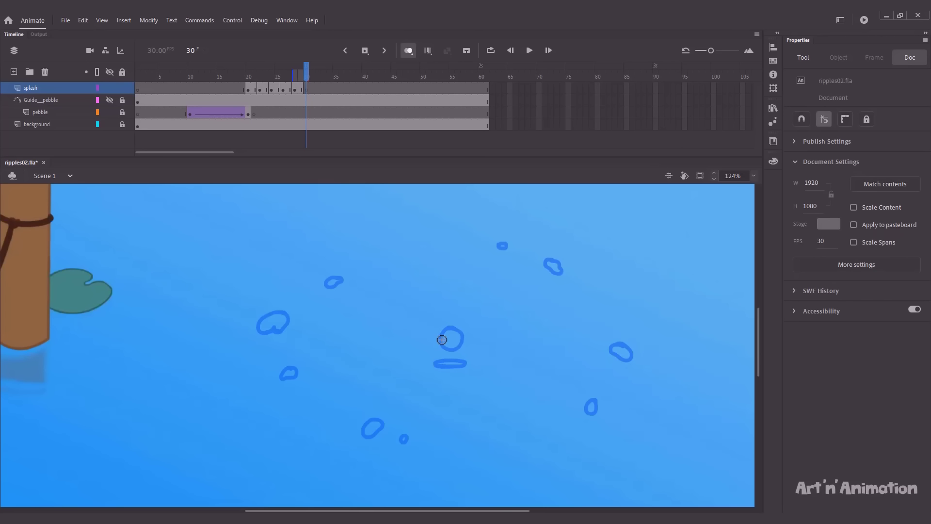
mouse_move(439, 364)
mouse_down()
mouse_move(427, 338)
mouse_move(479, 340)
mouse_move(467, 361)
mouse_move(441, 347)
mouse_move(463, 342)
mouse_up()
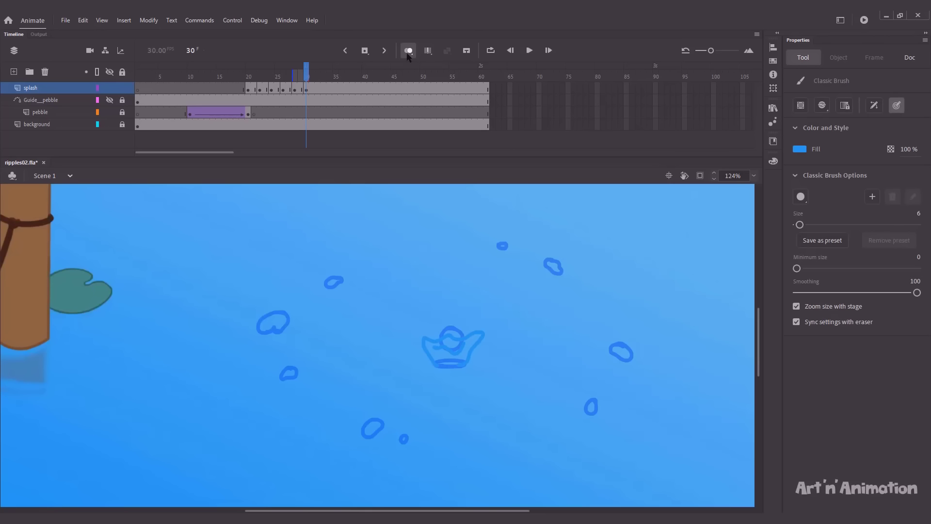
drag(312, 76, 324, 77)
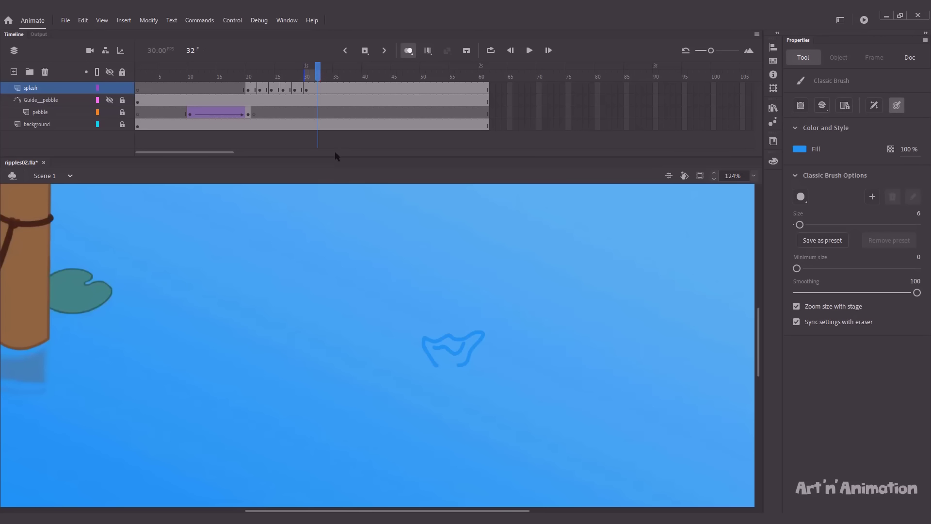
drag(437, 364, 459, 364)
drag(317, 72, 312, 74)
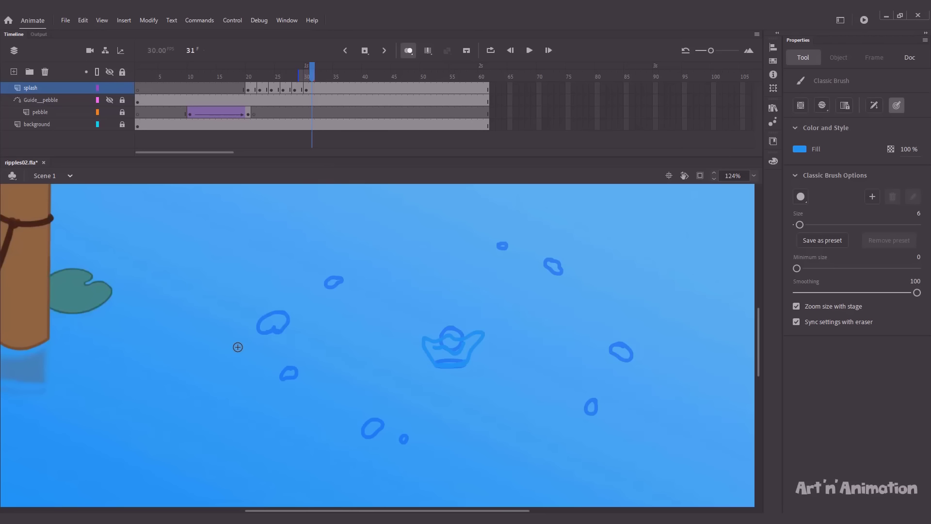
Step: Draw small, mostly tinier droplets farther out than the onion-skinned ones, all around the crown splash of the frame 30 drawing
drag(267, 398, 266, 399)
drag(360, 459, 362, 461)
click(398, 475)
drag(613, 423, 612, 427)
drag(648, 370, 650, 372)
click(572, 274)
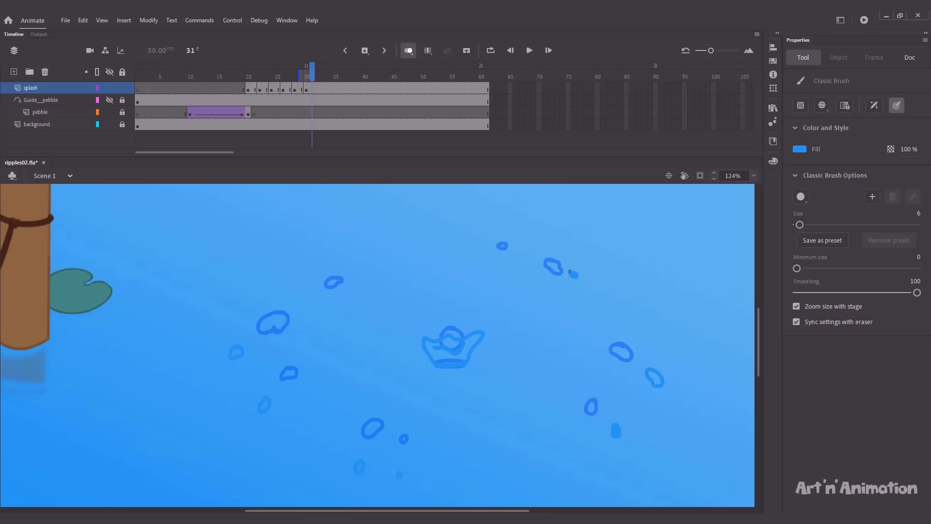
click(516, 248)
drag(295, 293, 299, 287)
Step: Add a blank keyframe at frame 32 and paint a low solid water shape over the lower part of the crown splash
key(.)
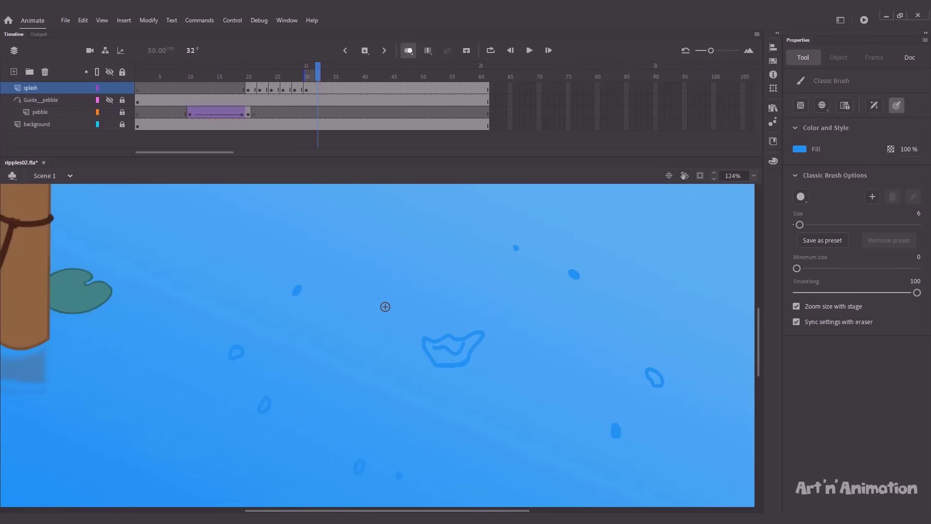
key(F6)
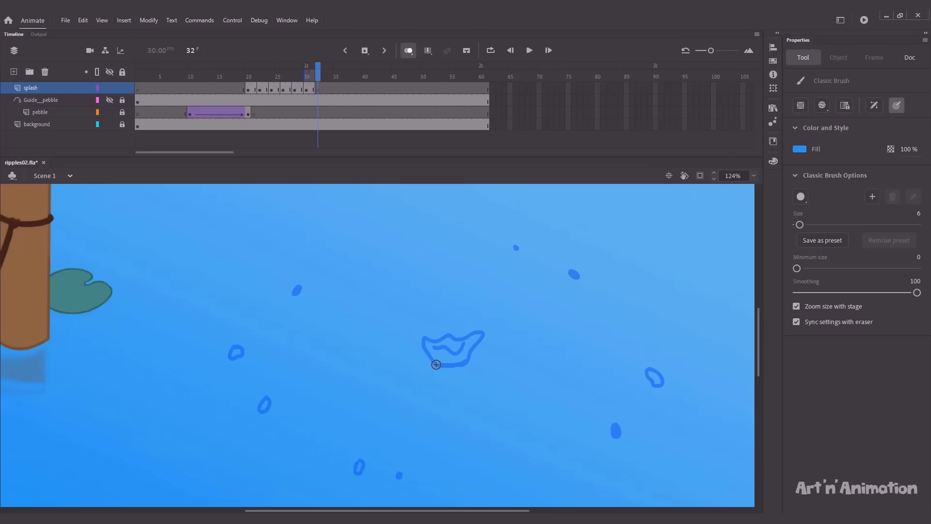
drag(431, 358, 456, 349)
drag(441, 362, 440, 357)
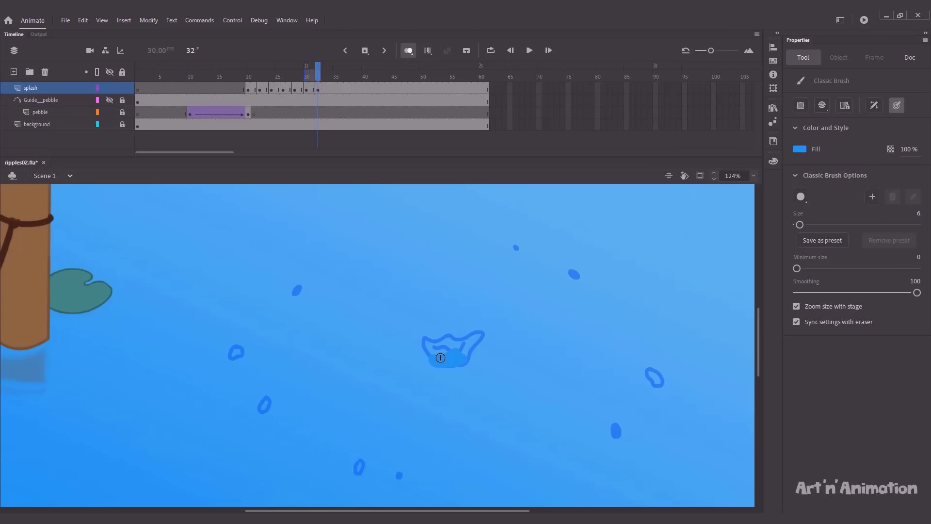
Step: Shrink the solid water shape at frame 32 by scaling it to 95% and repeating the scaling four more times
key(v)
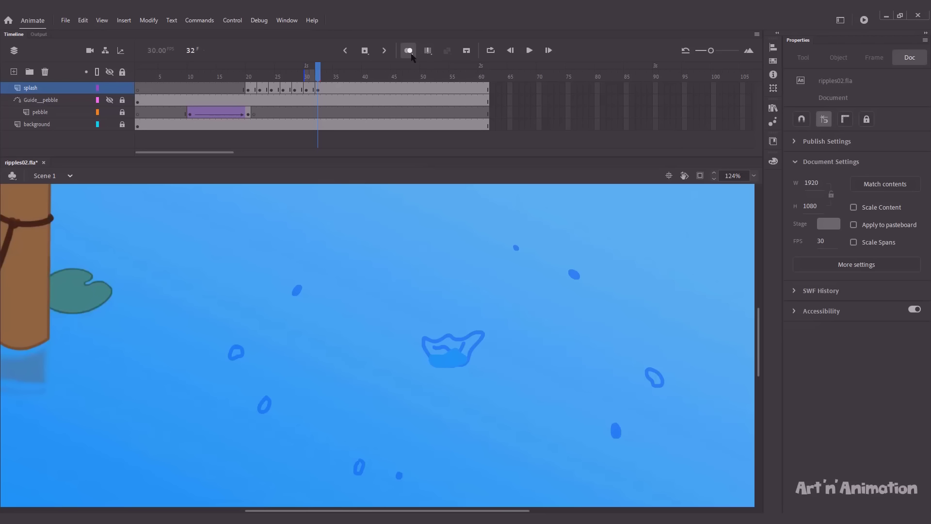
click(409, 51)
key(ctrl+2)
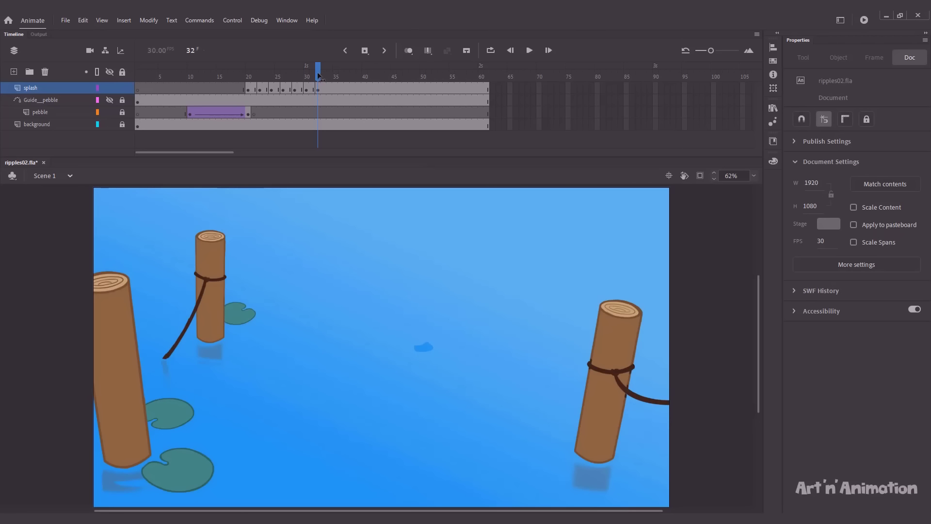
mouse_move(318, 76)
mouse_down()
mouse_move(231, 79)
mouse_move(318, 78)
mouse_up()
click(318, 89)
click(409, 51)
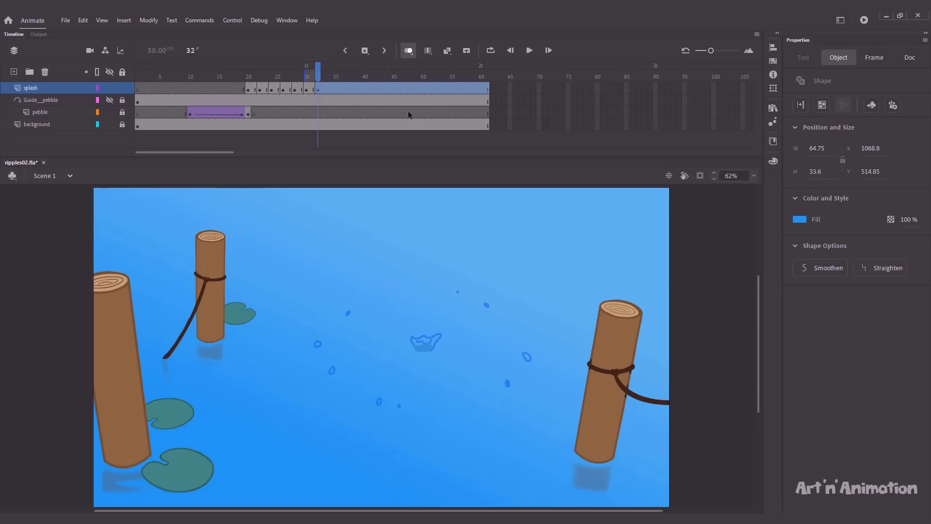
key(ctrl+alt+s)
text(95)
key(Return)
key(ctrl+y)
key(ctrl+y)
key(ctrl+y)
key(ctrl+y)
Step: Add a blank keyframe at frame 34 and paint a flat, thinner sliver over the lower part of the onion-skinned water shape
key(ctrl+equal)
key(ctrl+equal)
key(period)
key(period)
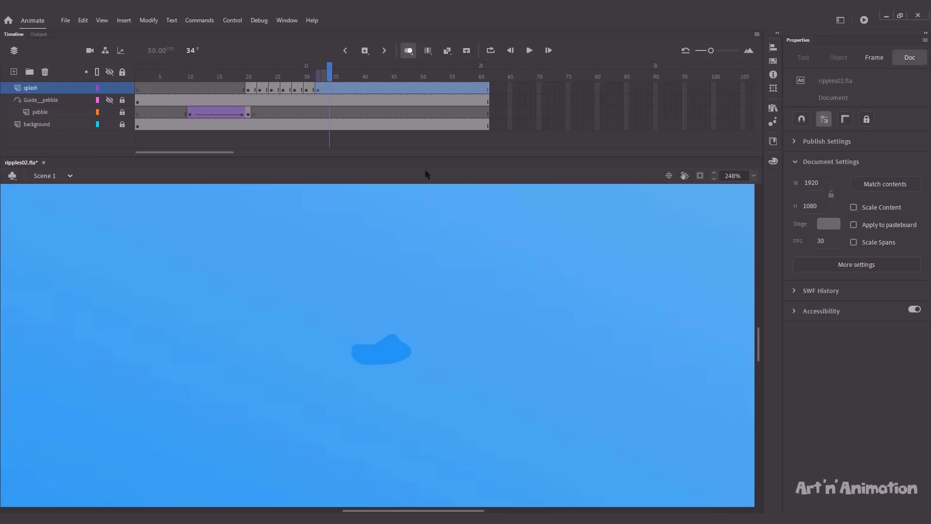
key(F7)
key(ctrl+z)
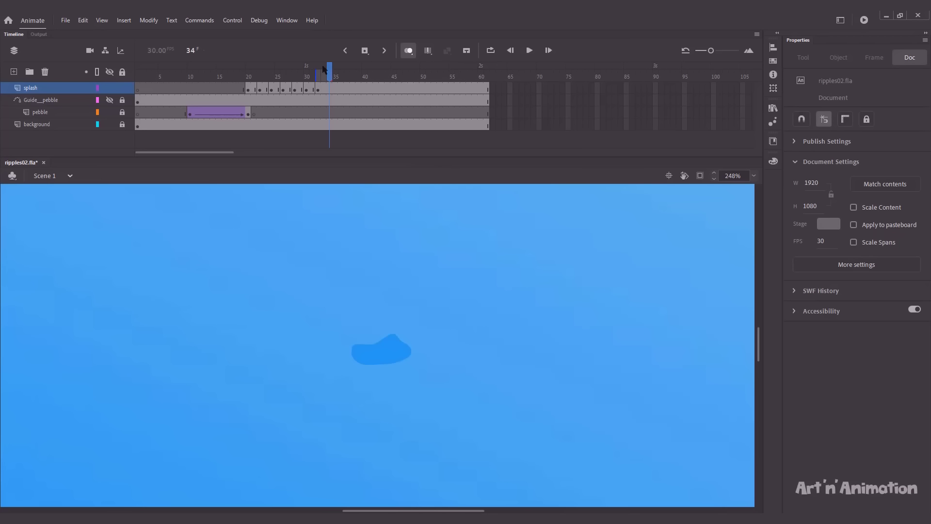
key(F6)
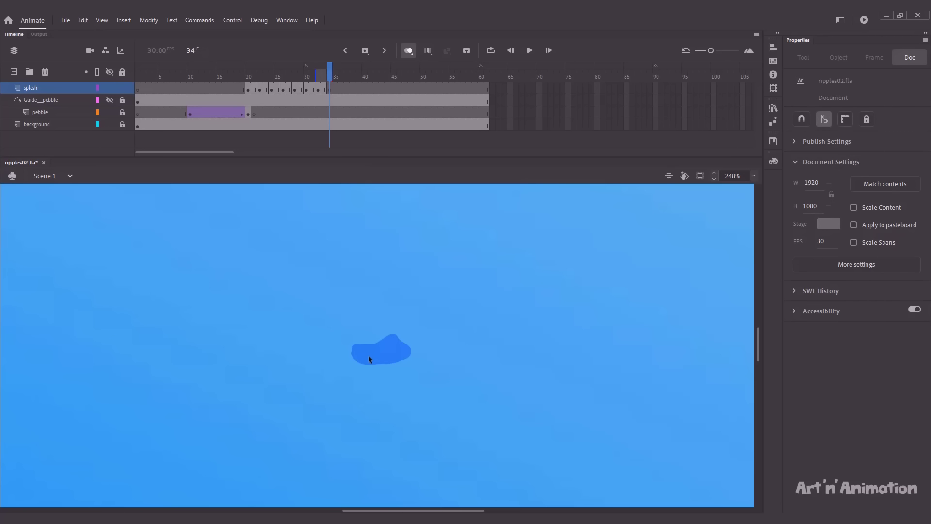
key(b)
mouse_move(358, 362)
mouse_down()
mouse_move(396, 355)
mouse_move(365, 360)
mouse_up()
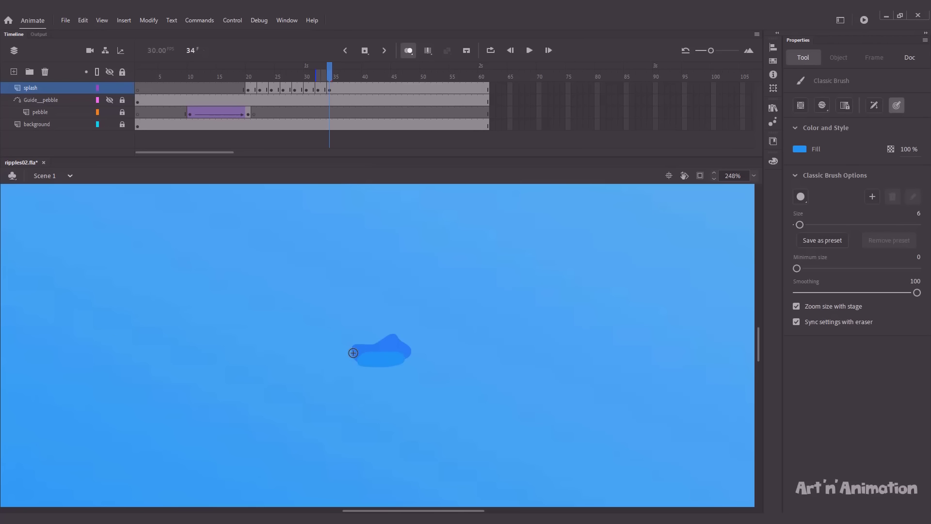
Step: Fill the crown-shaped splash outline around the pebble at frame 20 with blue using the Paint Bucket
key(ctrl+2)
drag(329, 80, 248, 70)
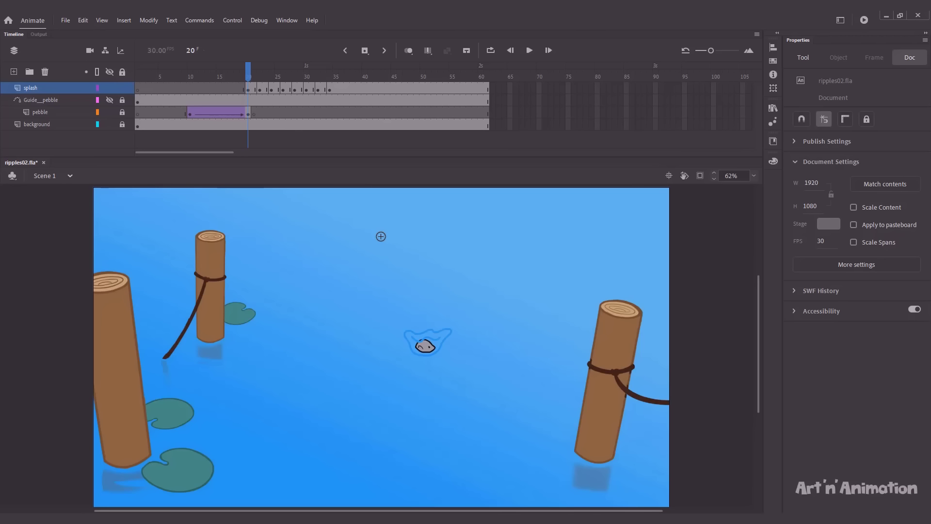
key(ctrl+equal)
key(ctrl+equal)
key(space)
drag(425, 269, 327, 255)
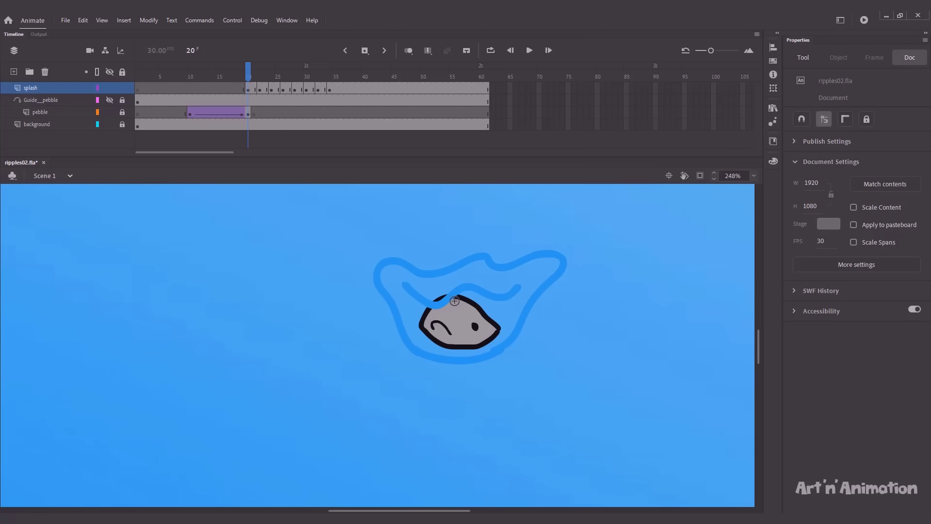
key(k)
click(483, 313)
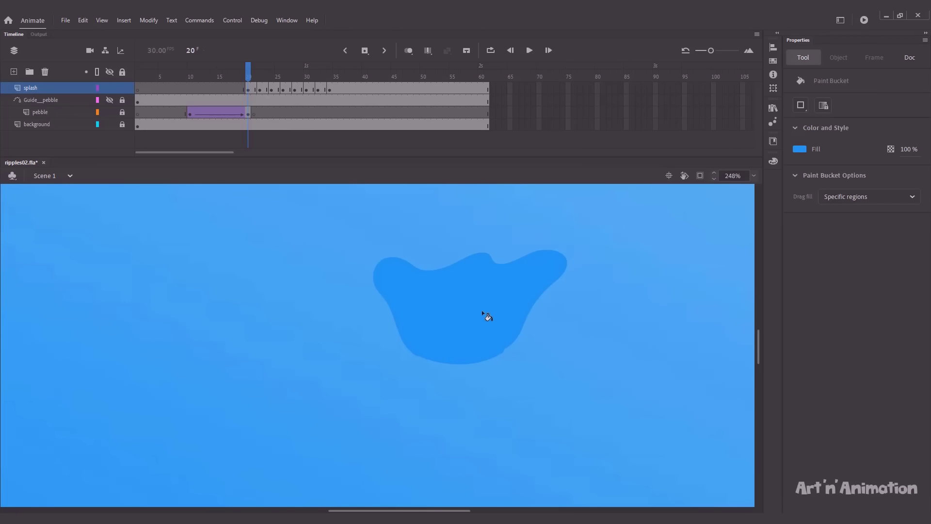
key(ctrl+minus)
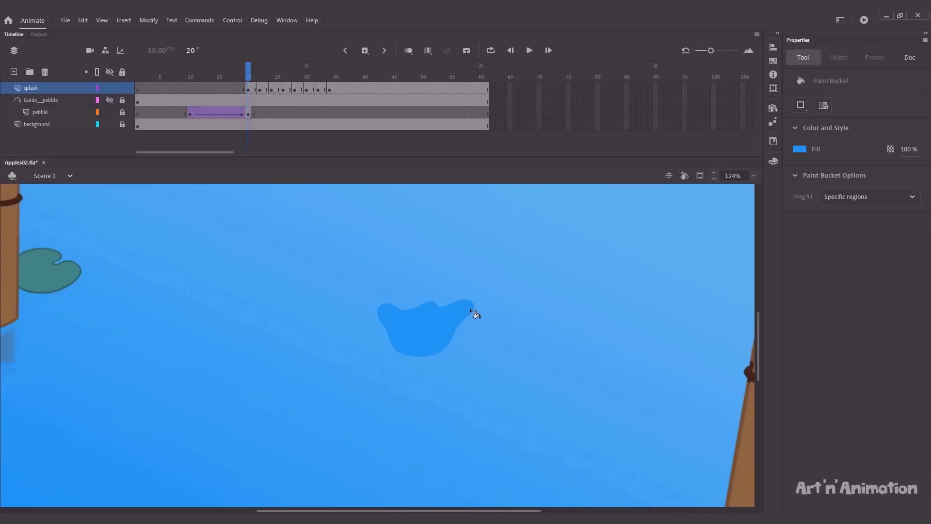
Step: Fill both halves of the ring-shaped splash at frame 22 with blue
key(period)
key(period)
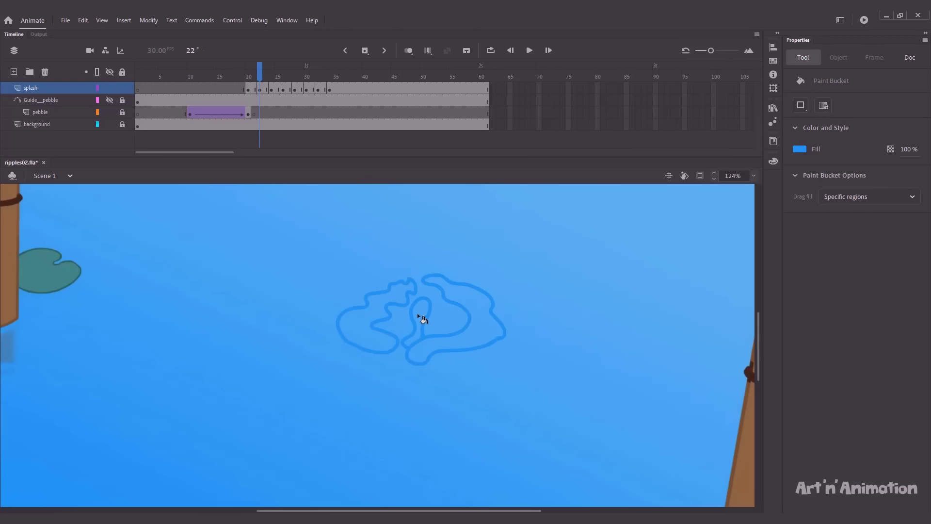
click(451, 308)
click(376, 307)
key(period)
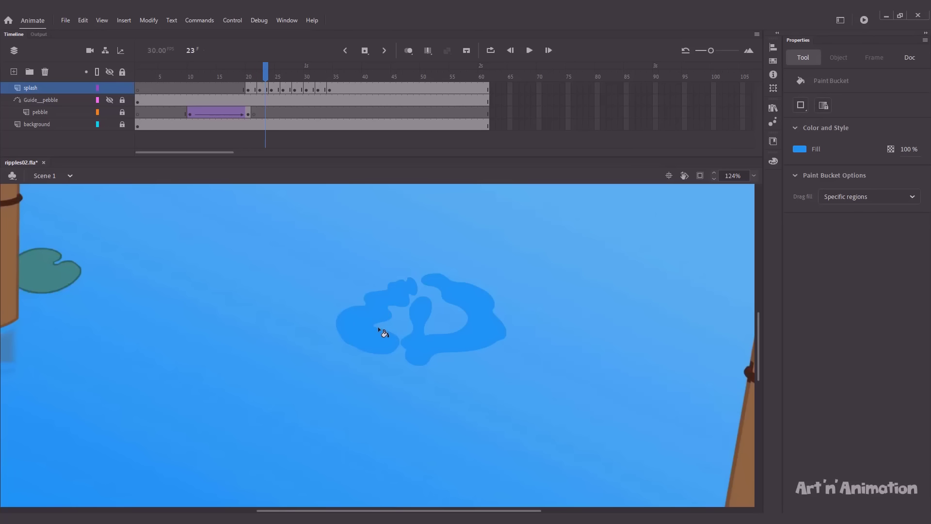
Step: Fill the round droplet, the outer splash fragments and the base piece at frame 24 with blue
key(period)
click(423, 274)
click(461, 269)
click(485, 308)
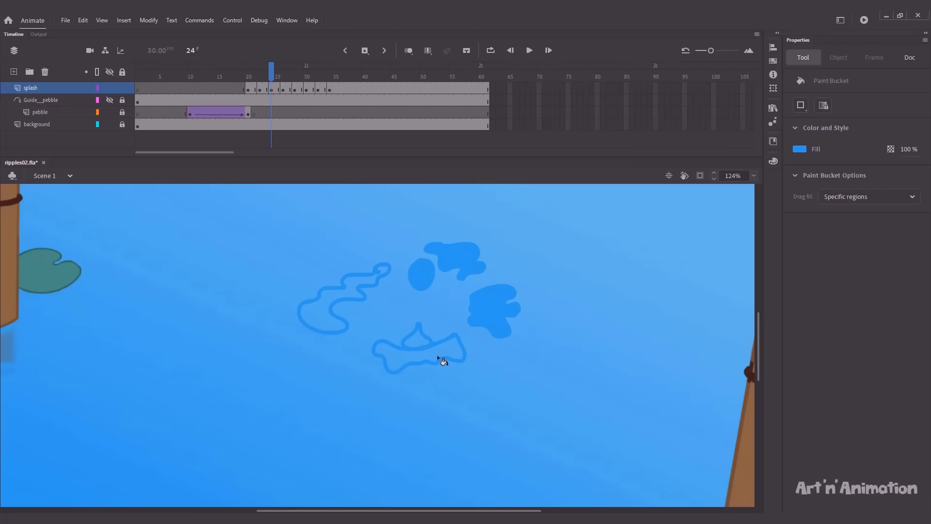
click(437, 354)
click(349, 320)
Step: Fill the round droplet, the flattened base and the scattered outer fragments at frame 26 with blue
key(period)
key(period)
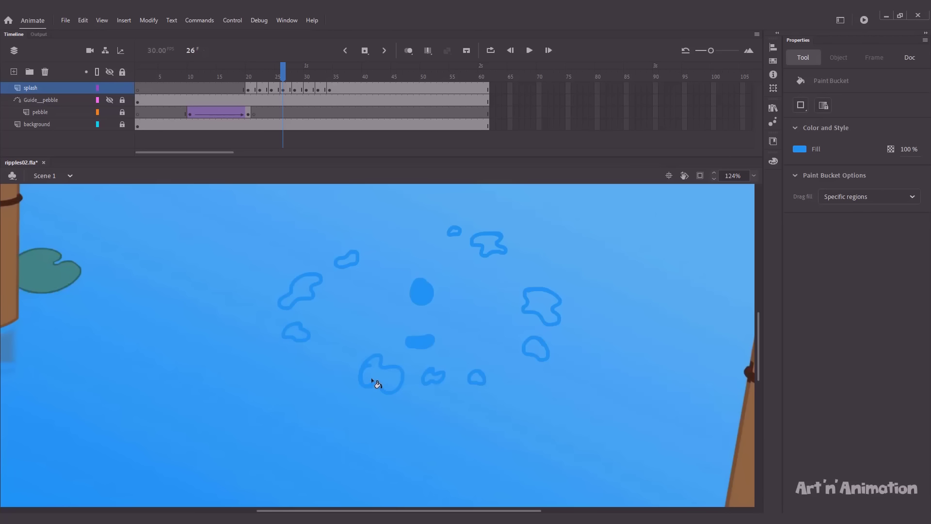
click(300, 290)
click(342, 262)
click(489, 243)
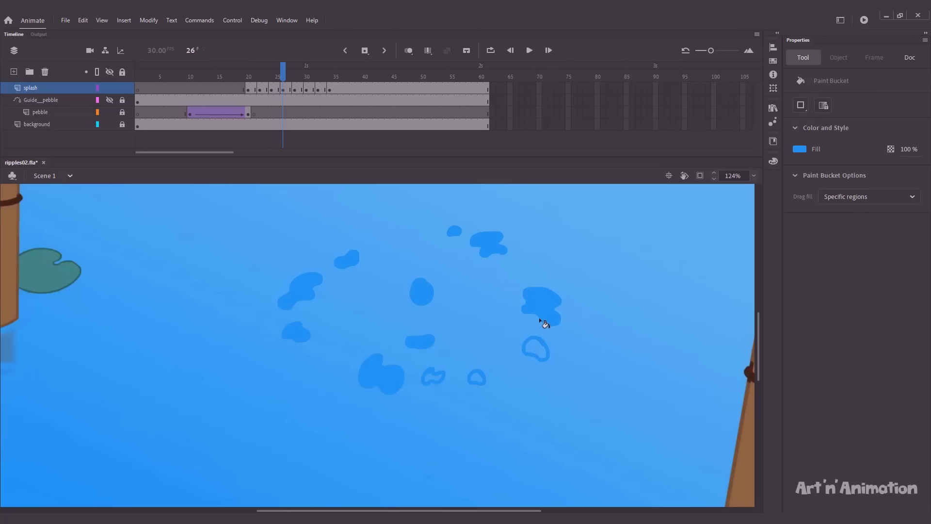
Step: Fill the droplets and thin base at frame 28, and the small crown splash with its droplets at frame 30
key(period)
key(period)
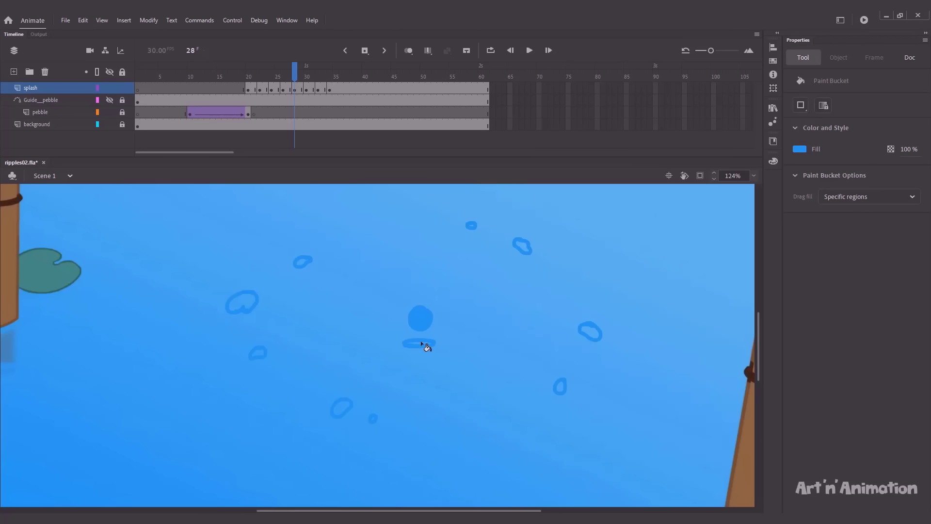
click(589, 332)
key(period)
key(period)
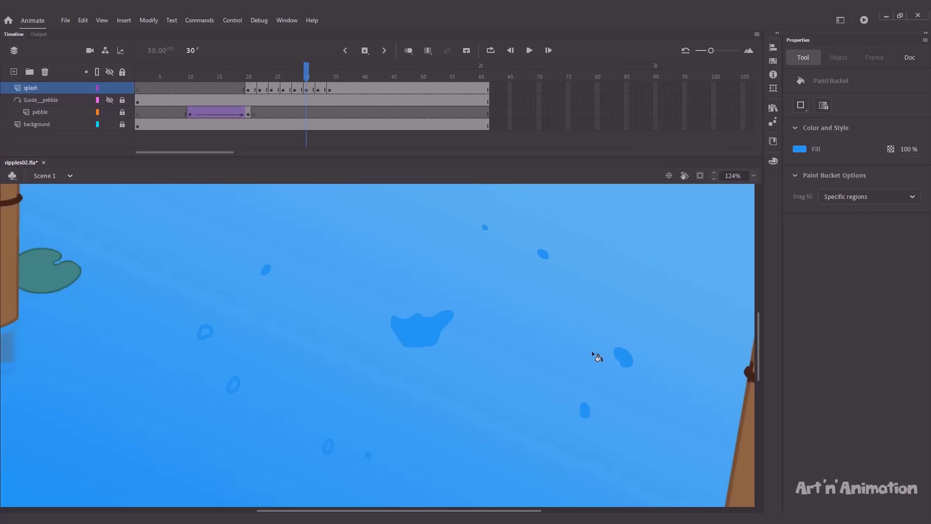
Step: Step forward and back through the splash frames to check the fills, ending at frame 20
key(period)
key(period)
key(period)
key(comma)
key(comma)
key(period)
key(period)
key(comma)
key(comma)
key(comma)
key(comma)
key(comma)
key(comma)
key(comma)
key(comma)
key(comma)
key(comma)
key(comma)
key(comma)
key(comma)
Step: Change the Classic Brush fill to a darker blue and try a shading stroke across the crown splash at frame 20
key(b)
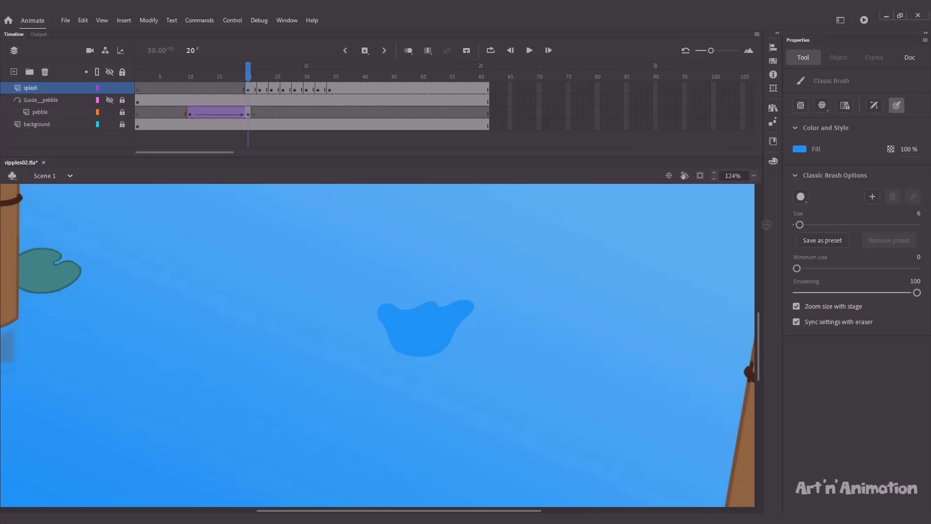
click(800, 150)
click(786, 159)
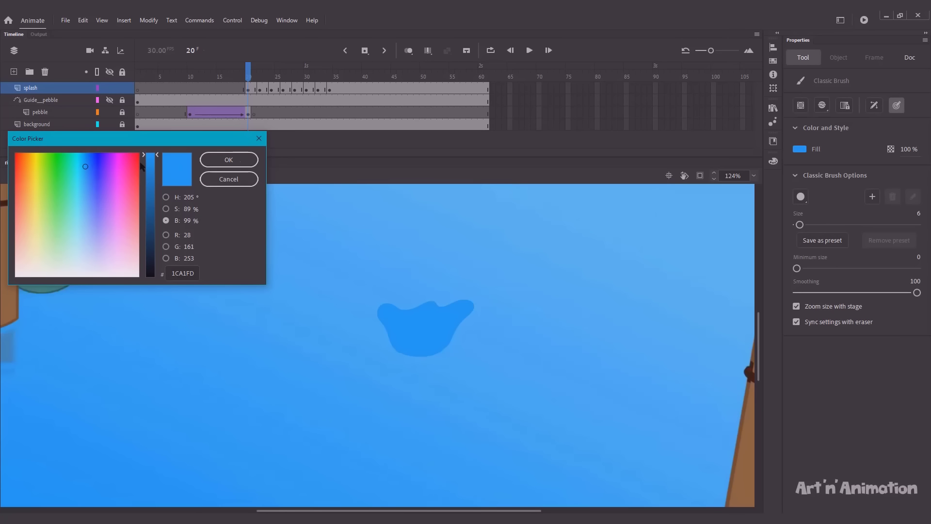
click(149, 175)
click(228, 160)
mouse_move(395, 317)
mouse_down()
mouse_move(440, 325)
mouse_move(410, 324)
mouse_move(430, 333)
mouse_move(457, 319)
mouse_up()
key(ctrl+z)
Step: Try a darker shading stroke along the lower right part of the ring splash at frame 22, and undo it
key(period)
key(period)
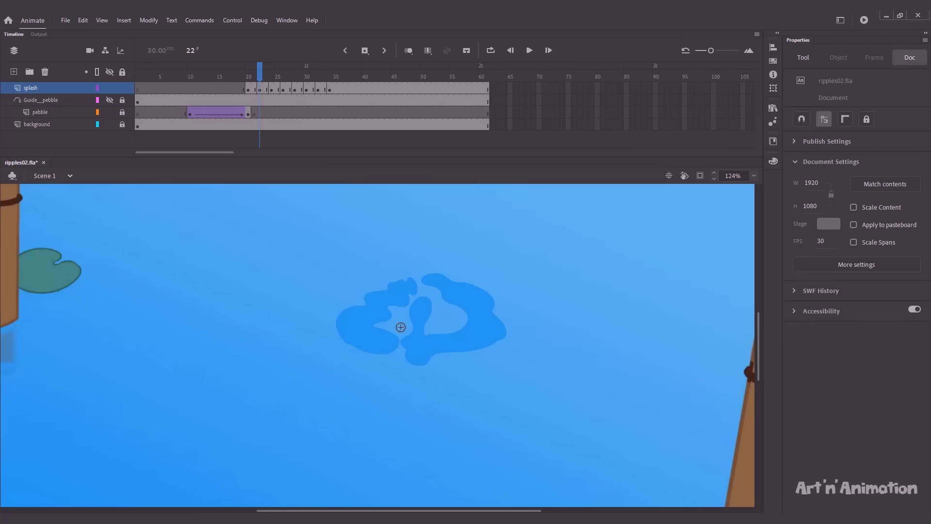
mouse_move(429, 338)
mouse_down()
mouse_move(403, 343)
mouse_move(425, 336)
mouse_move(405, 353)
mouse_move(451, 334)
mouse_move(466, 354)
mouse_up()
key(ctrl+z)
key(ctrl+z)
Step: Add dark blue shading strokes to the base piece's upper edge at frame 24 and the upper right fragment at frame 26
key(period)
key(period)
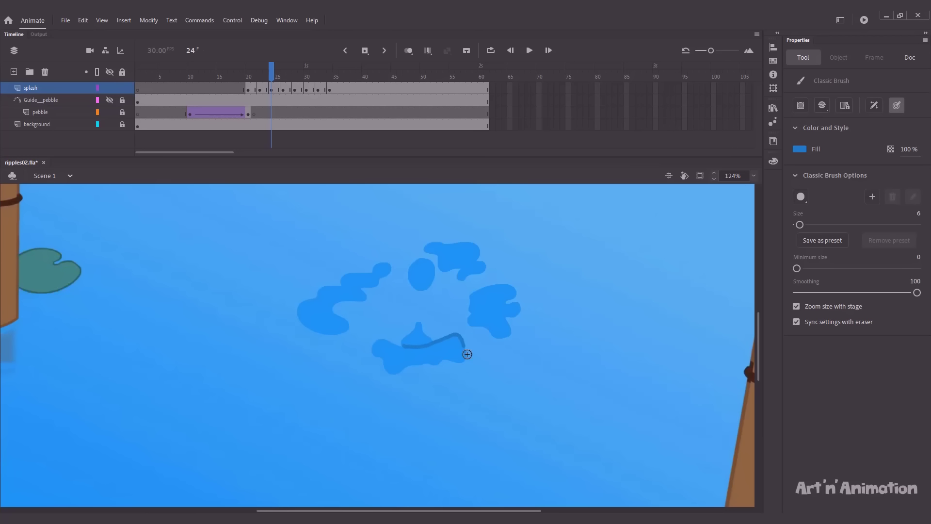
key(period)
key(period)
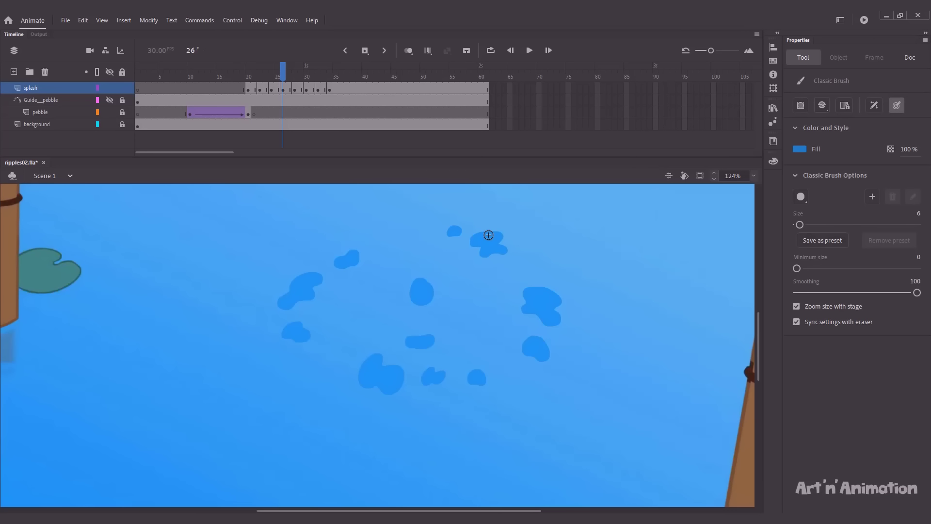
drag(487, 235, 481, 242)
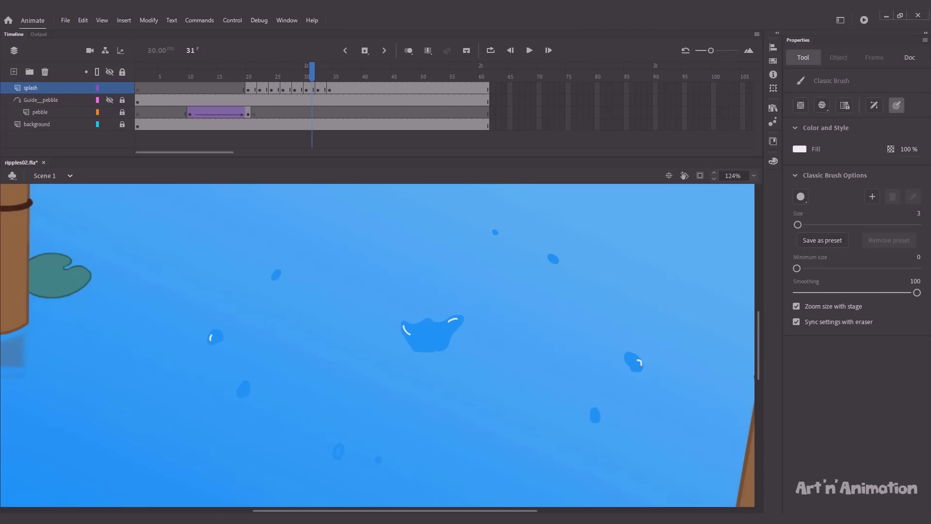
Step: Play back the shaded and highlighted splash from before the pebble's impact, and check its final frames around frame 35
key(period)
key(period)
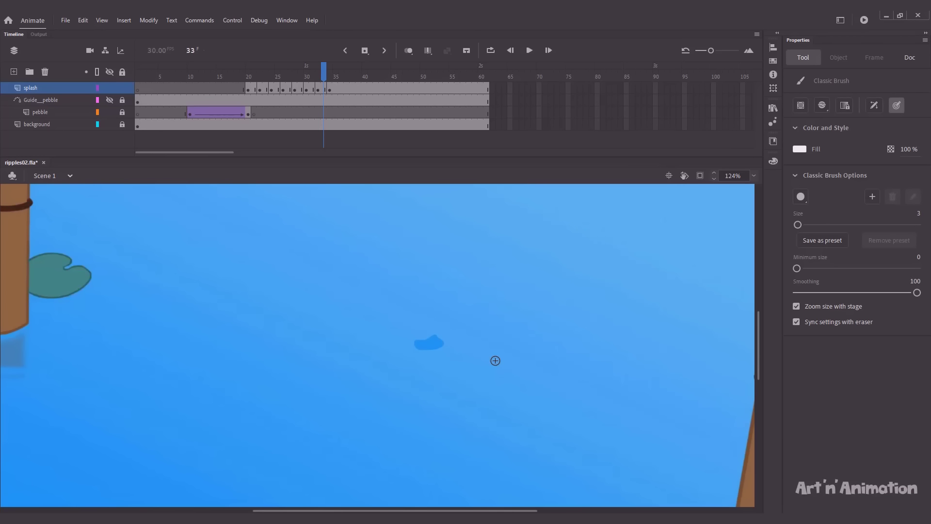
key(ctrl+minus)
key(v)
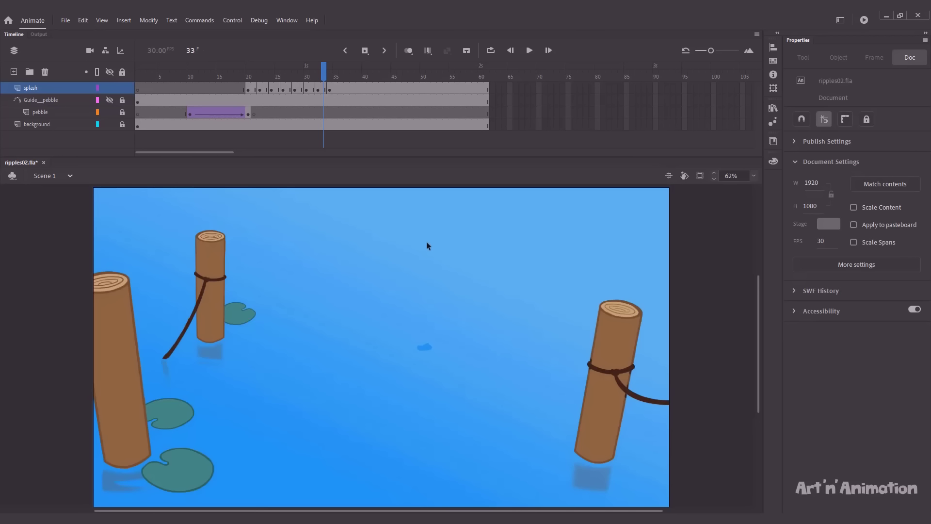
drag(309, 75, 194, 69)
key(Return)
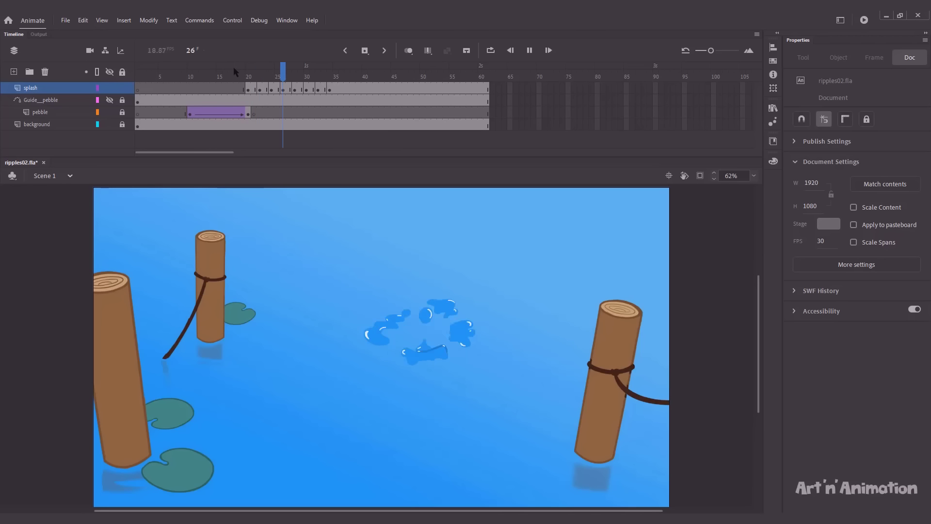
key(Return)
click(342, 68)
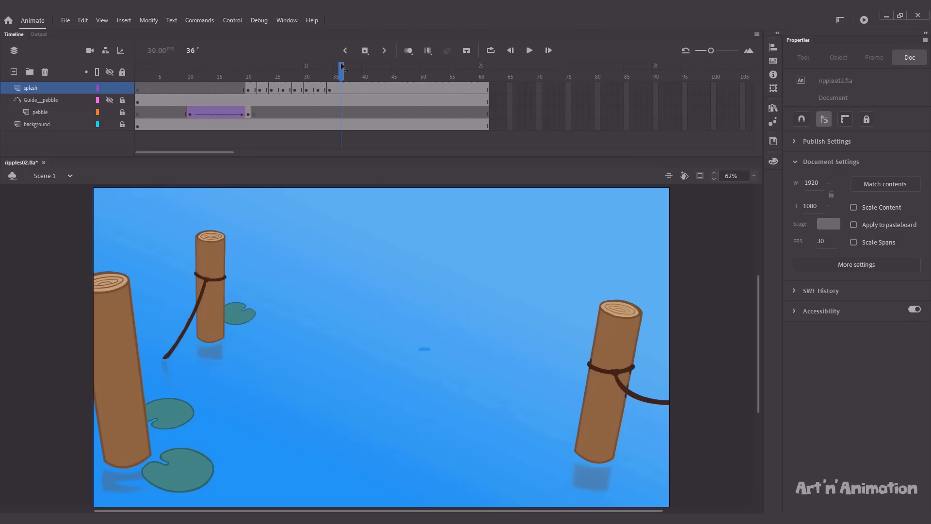
drag(342, 66, 335, 93)
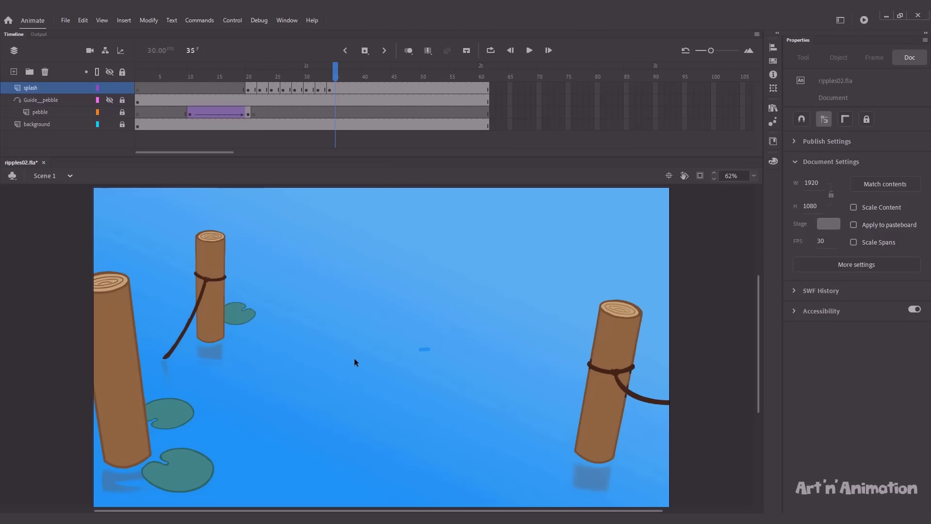